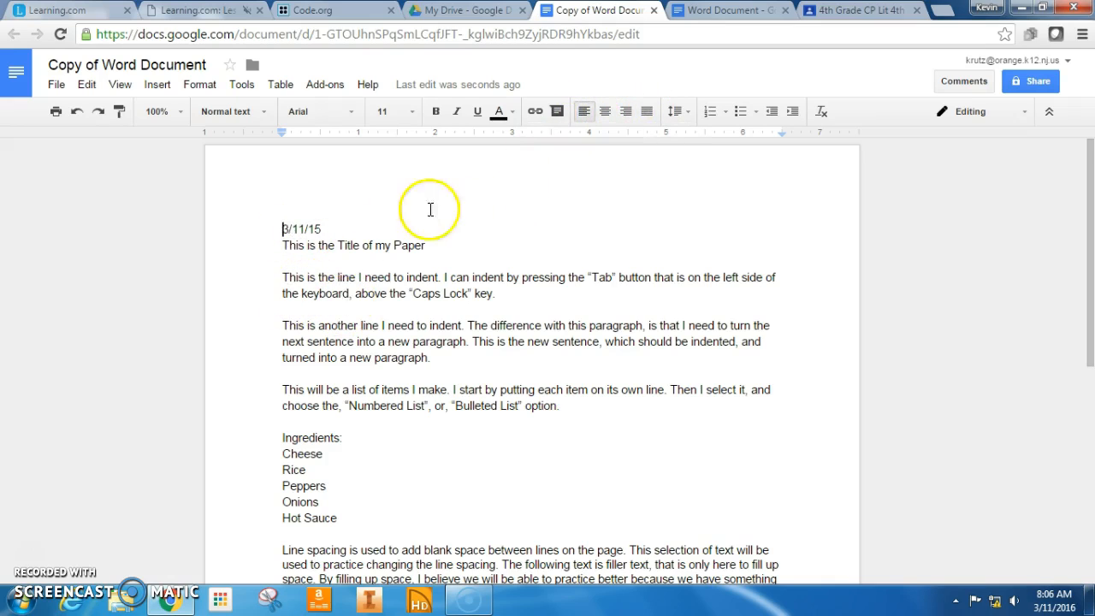
Change the year of the date at the top of the document so it reads 3/11/16.
left_click(298, 230)
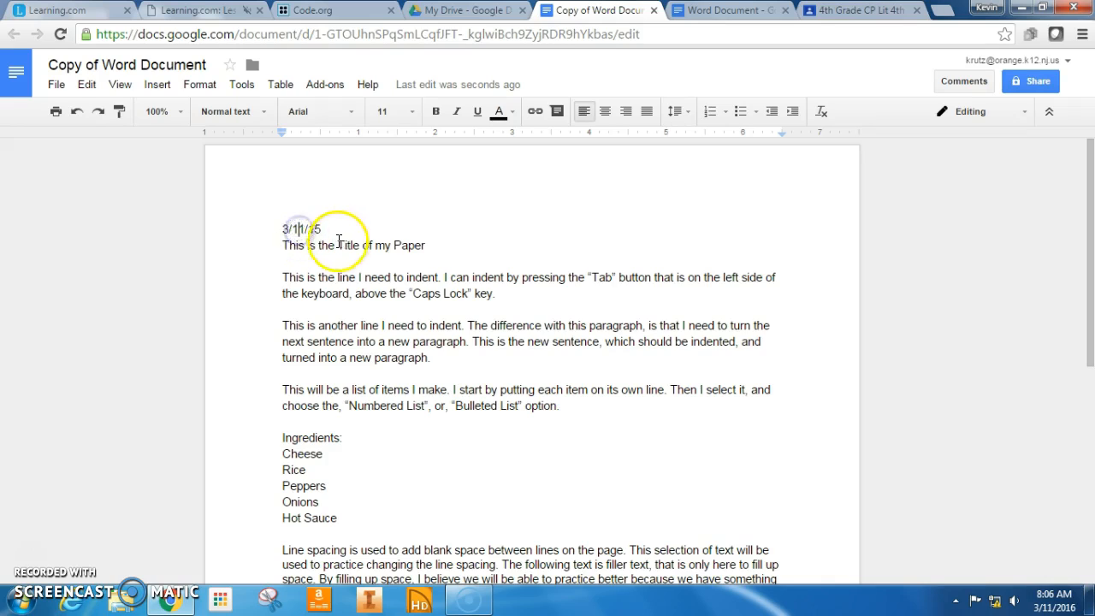
left_click(280, 228)
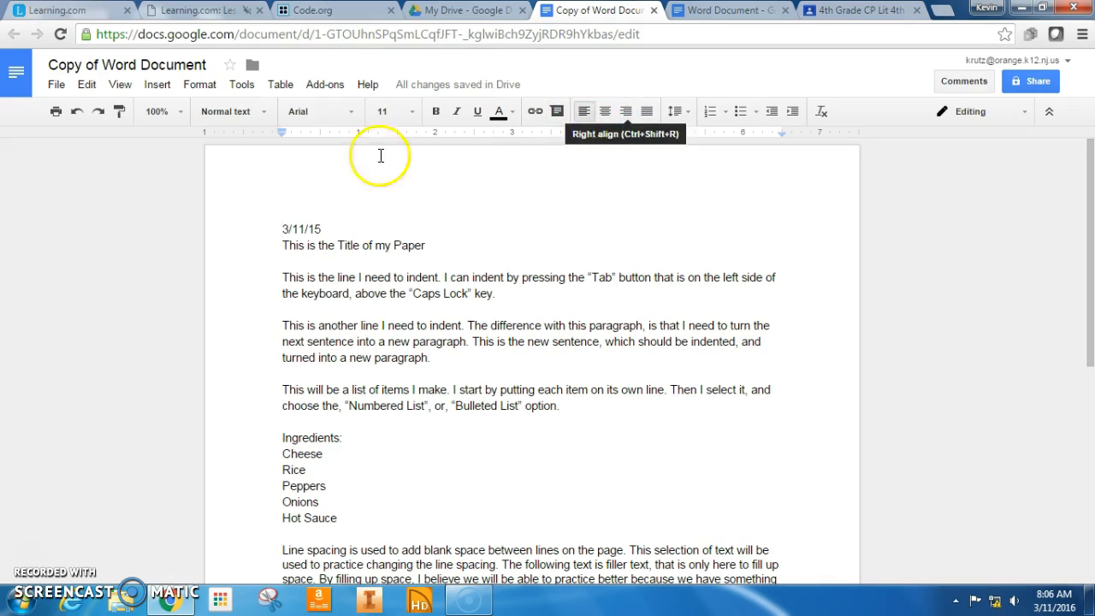
left_click(300, 229)
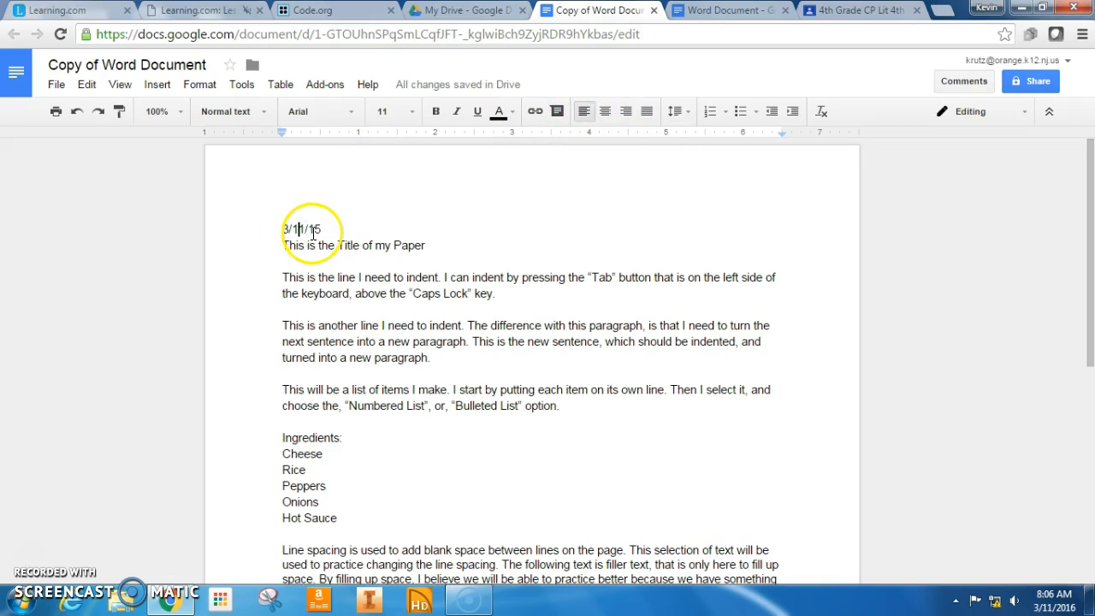
left_click(314, 227)
key("Delete")
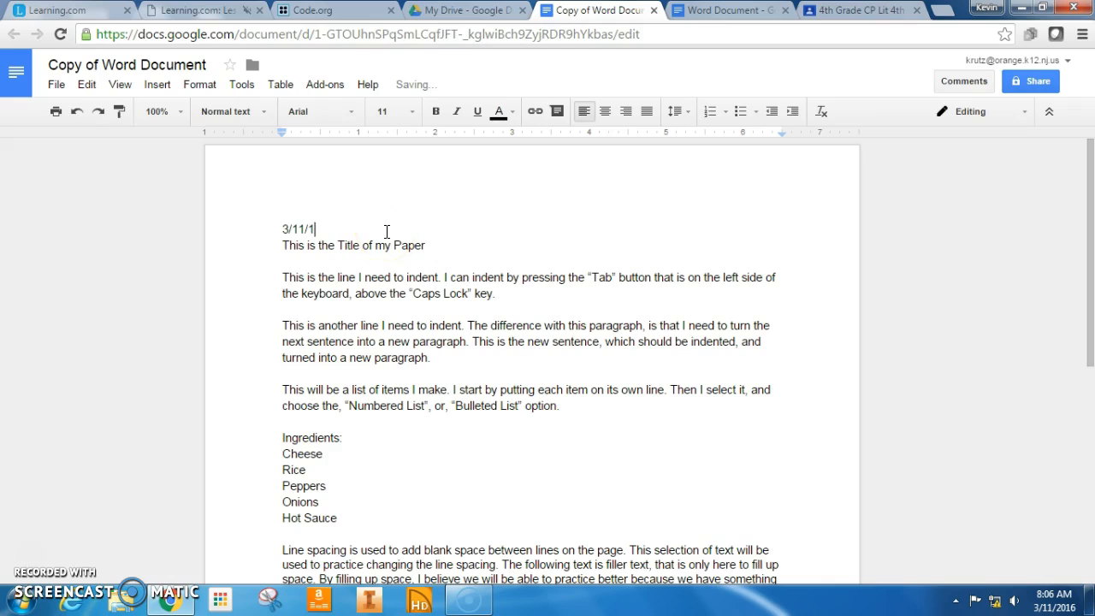
type("6")
Right-align the date line and center the title line "This is the Title of my Paper".
left_click(289, 229)
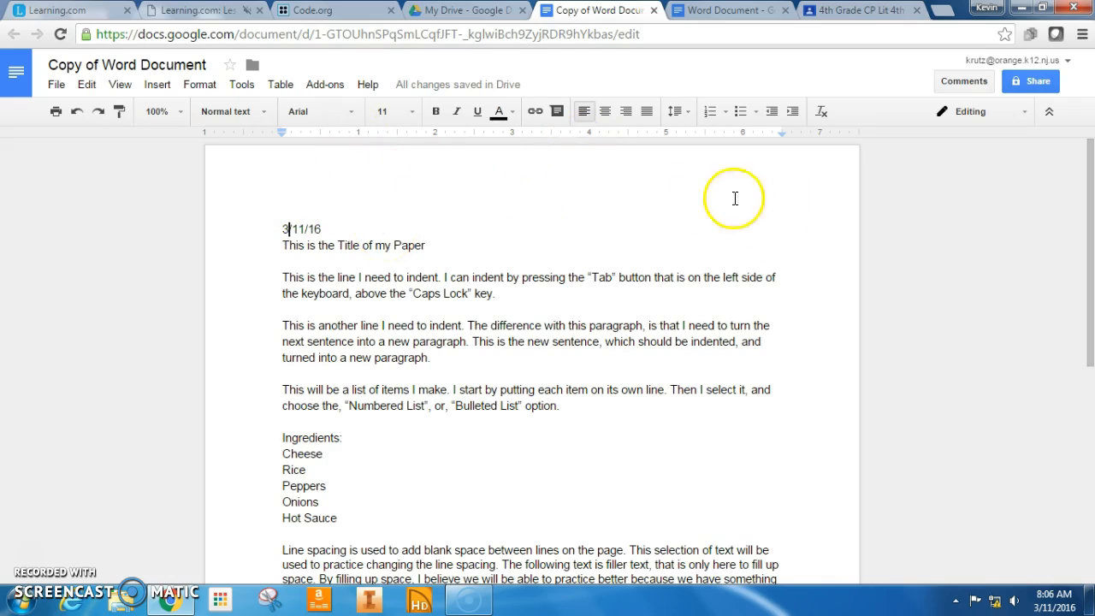
left_click(624, 113)
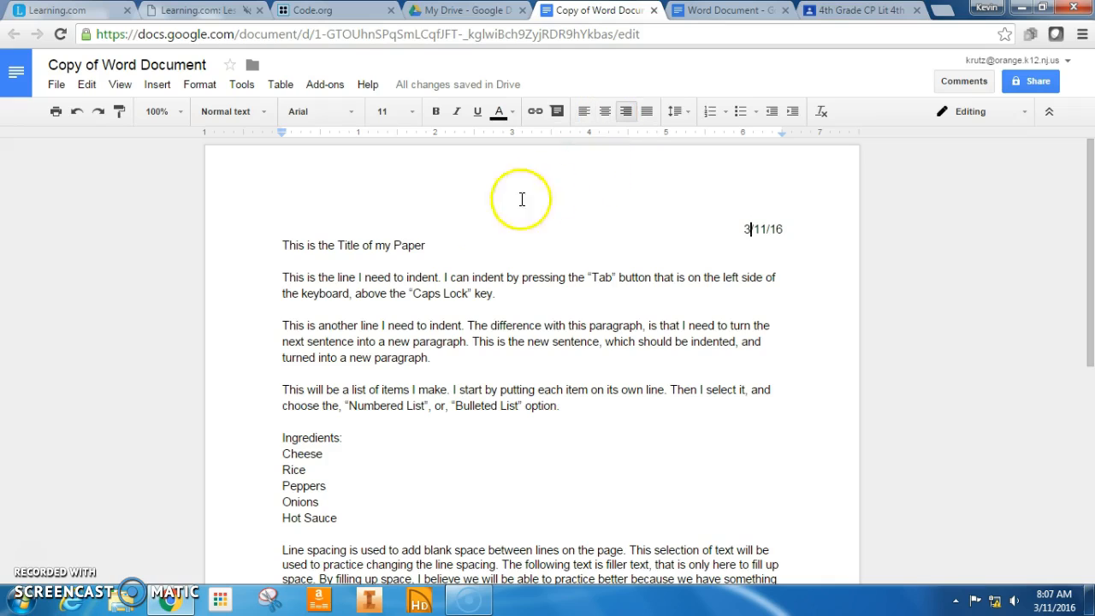
left_click(355, 245)
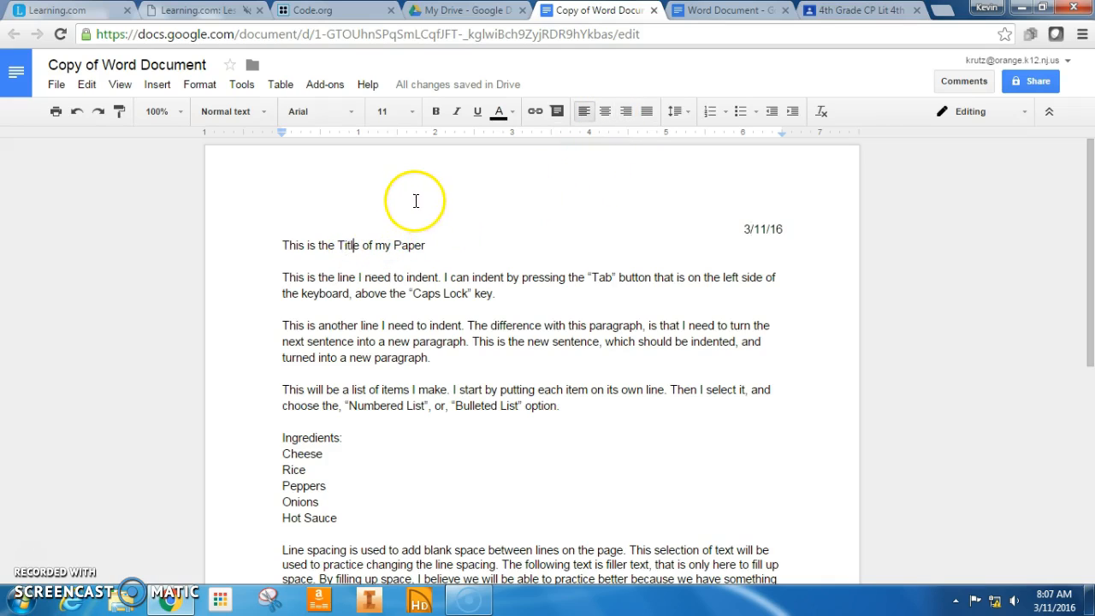
left_click(606, 111)
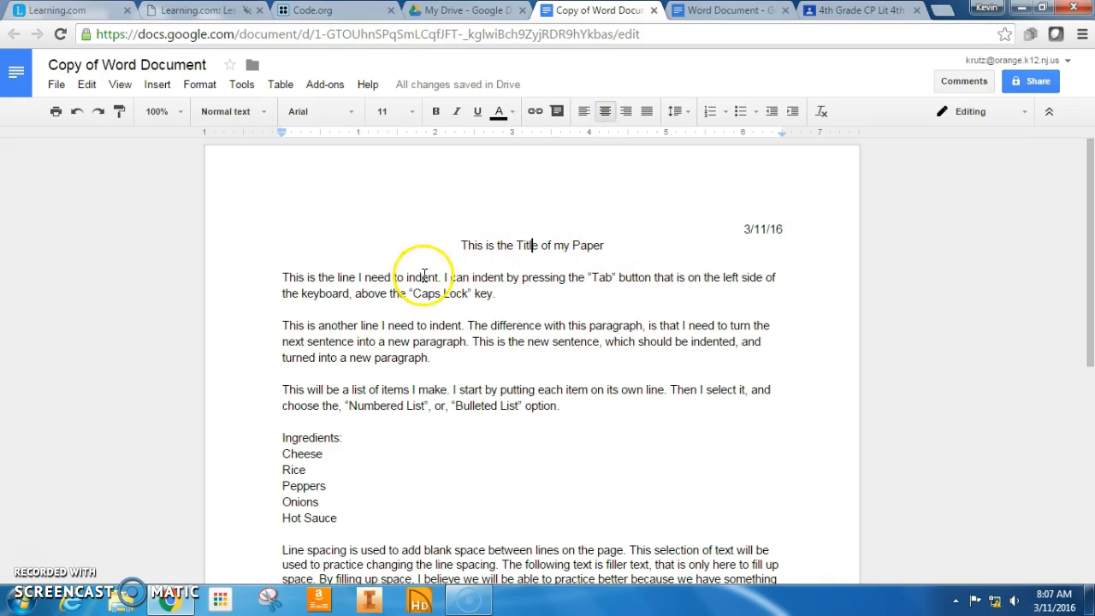
Try right, left and justified alignment on the first body paragraph.
left_click_drag(499, 293, 303, 274)
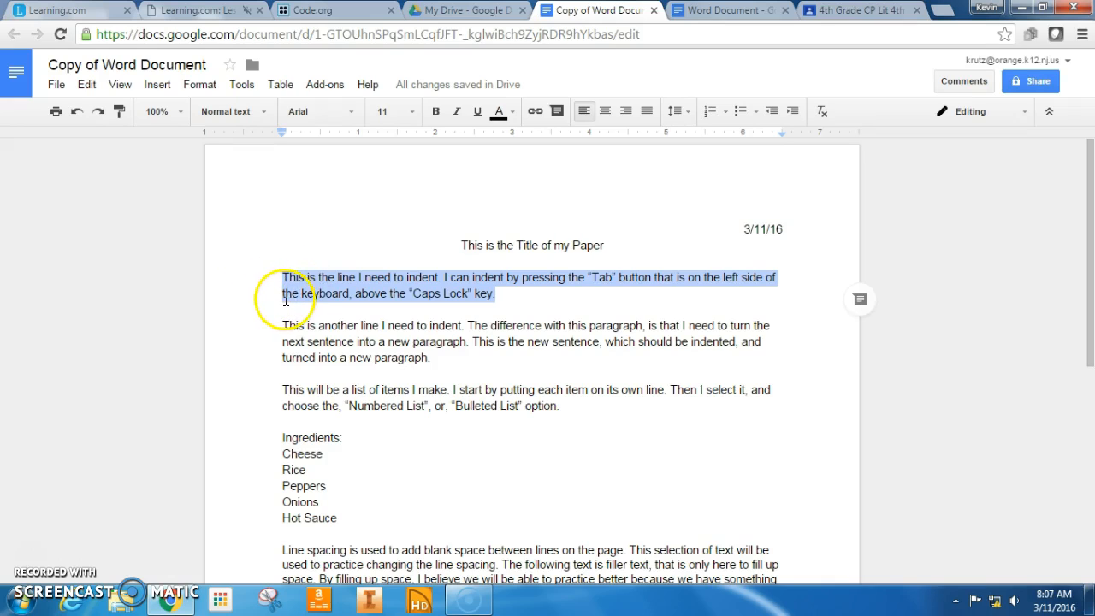
left_click(624, 114)
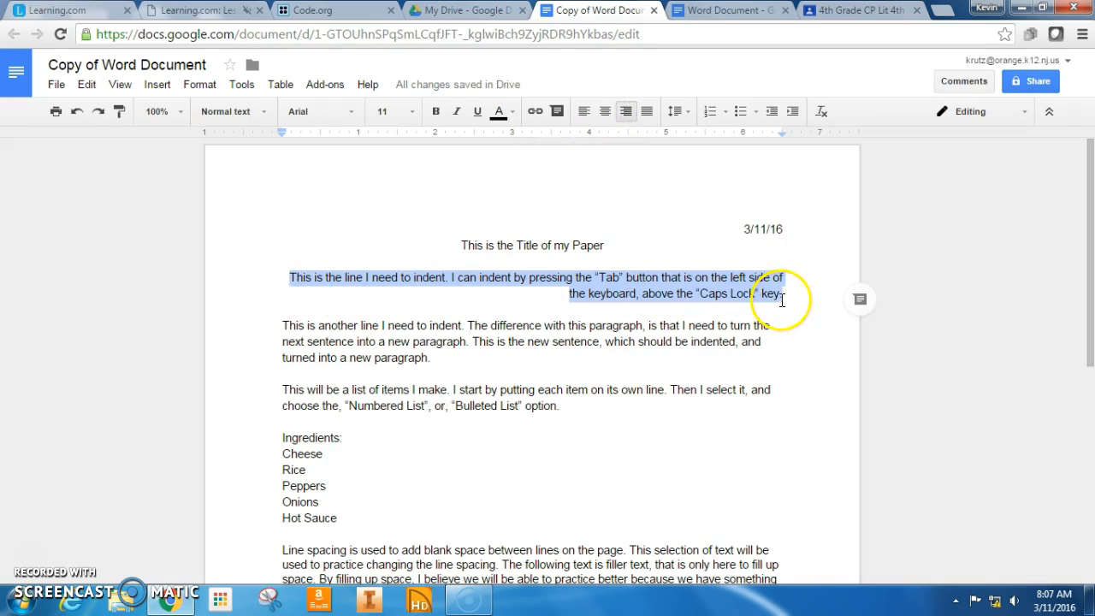
left_click(583, 113)
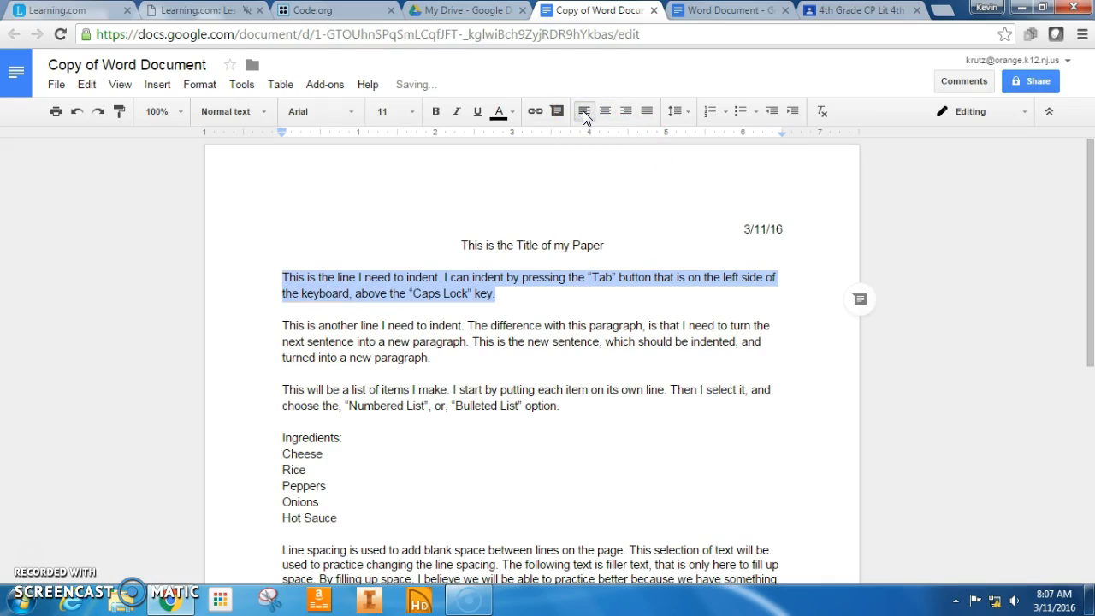
left_click(646, 112)
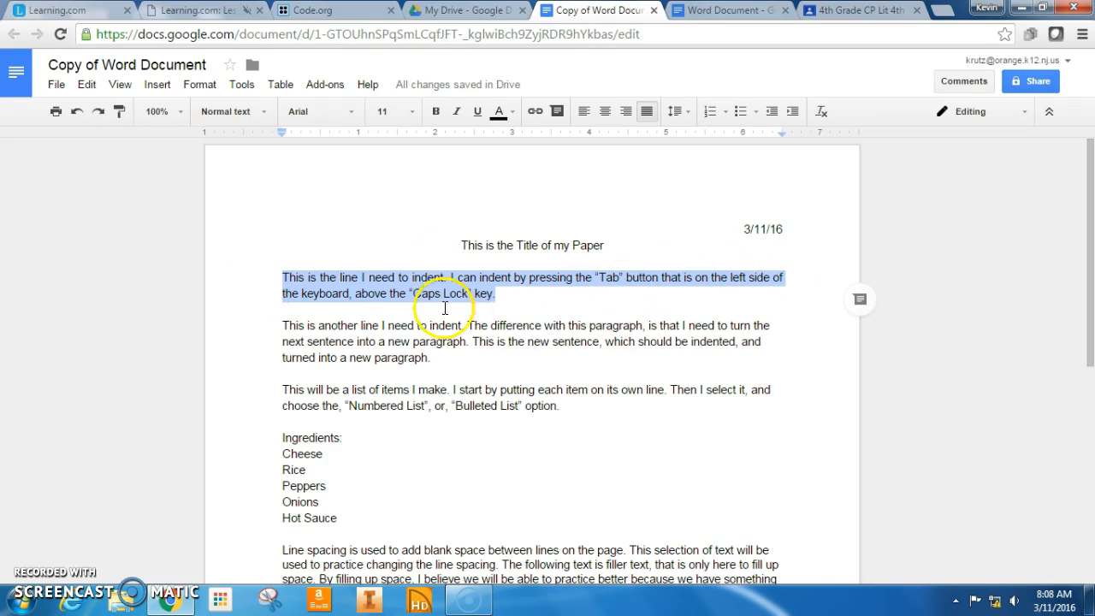
Try justified alignment on the second body paragraph, compare it with left alignment, and leave it left-aligned.
left_click_drag(611, 354, 256, 322)
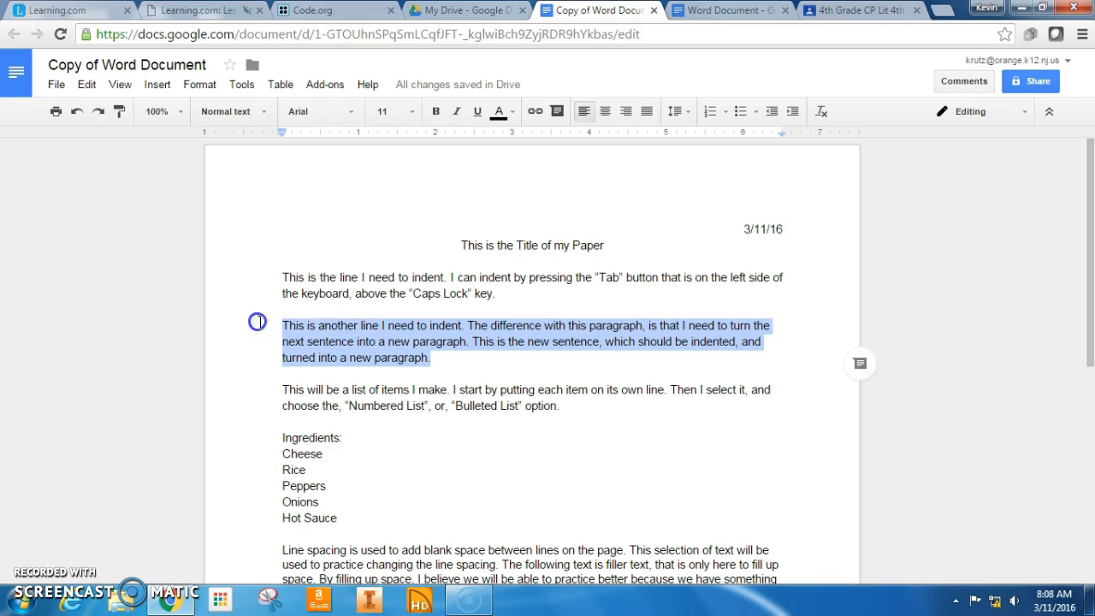
left_click(647, 113)
left_click(584, 112)
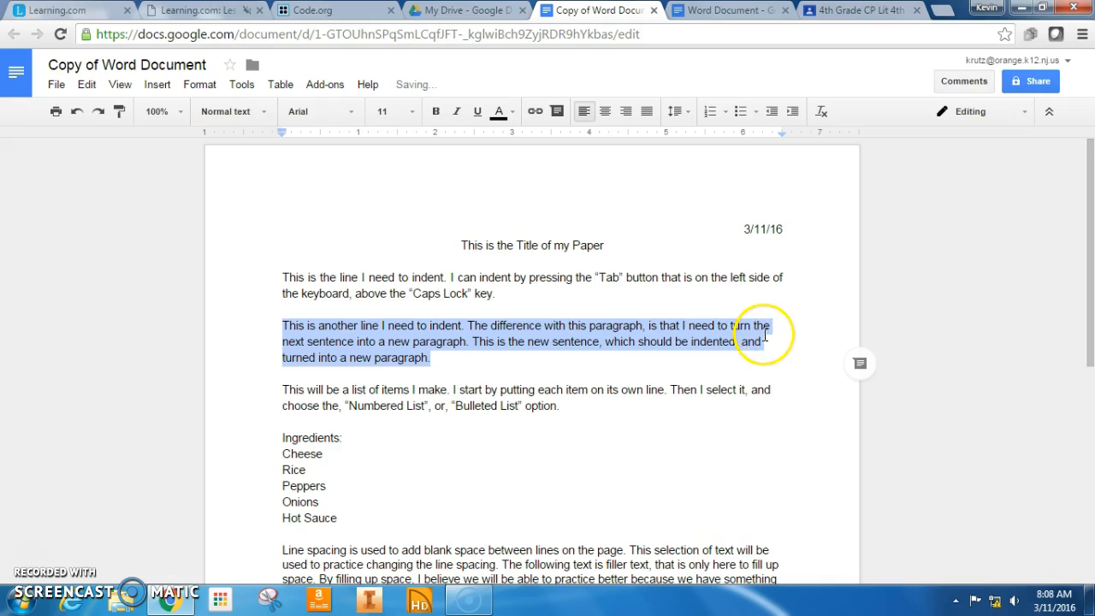
left_click(647, 112)
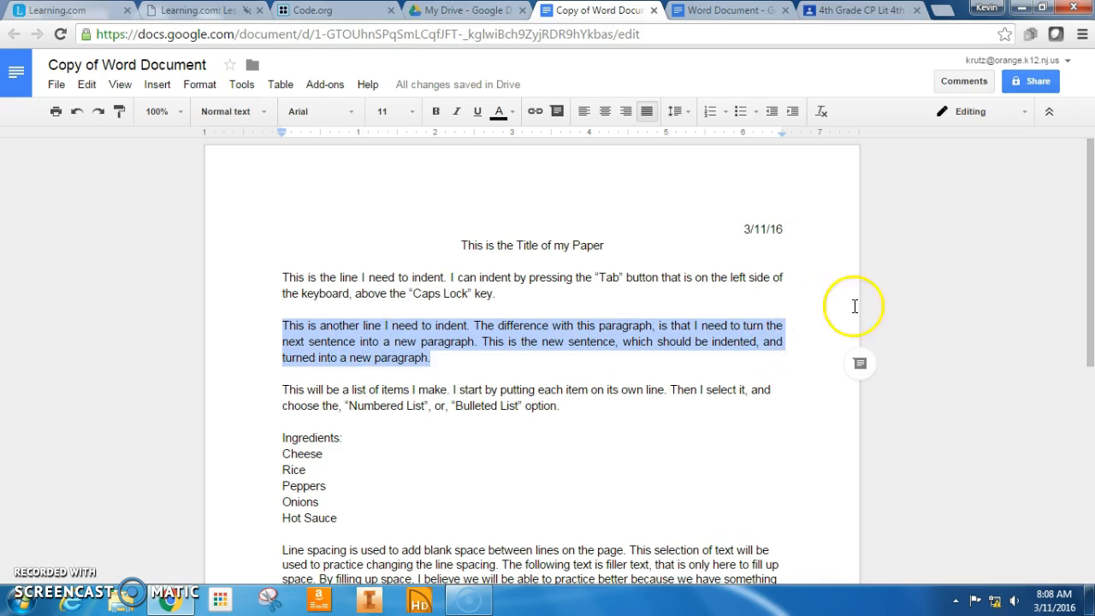
left_click(584, 112)
Return the first body paragraph to left alignment and clear the selection.
left_click_drag(496, 293, 281, 277)
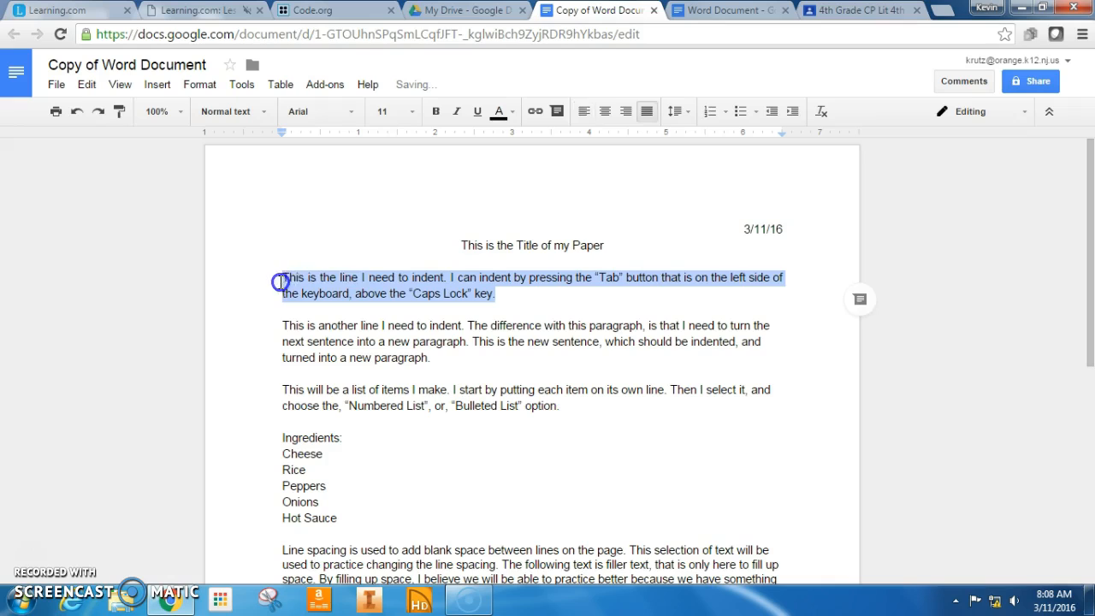
left_click(584, 111)
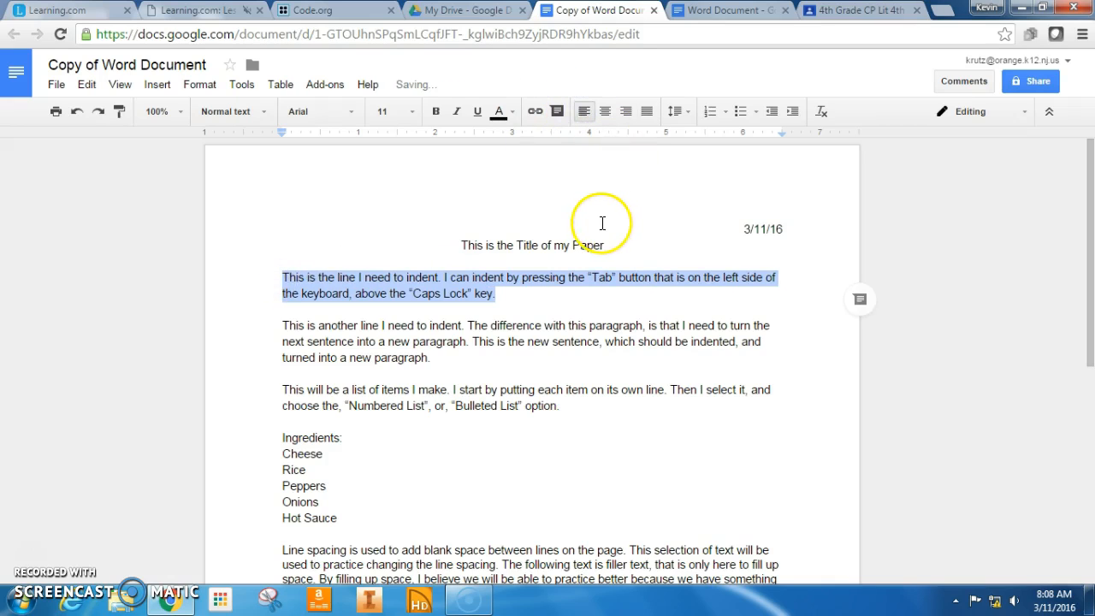
left_click(521, 277)
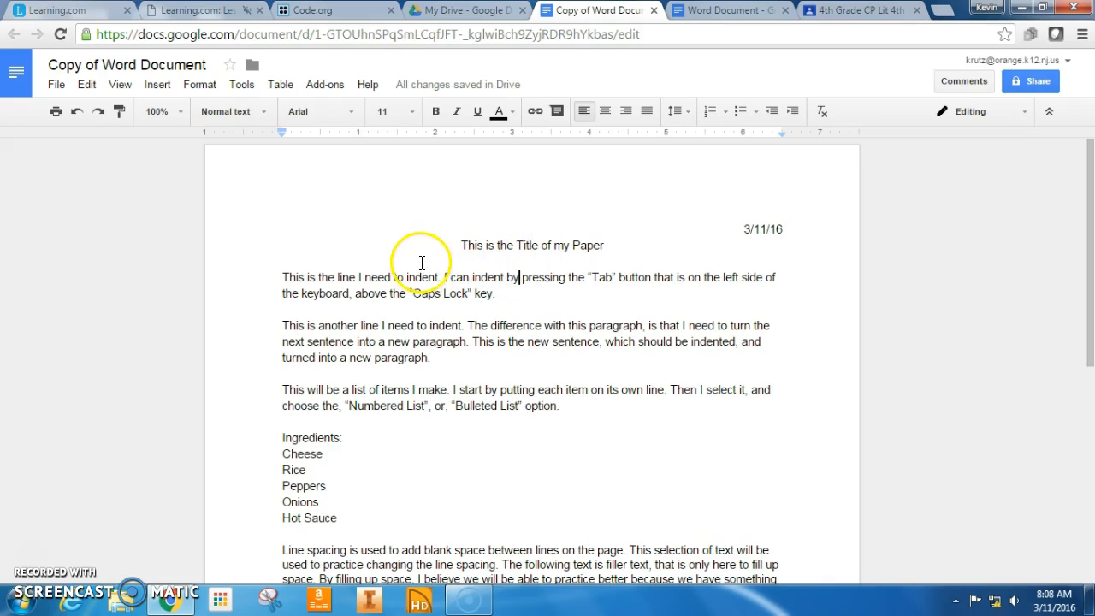
Indent the first line of the first body paragraph with a single tab, removing any spaces tried as an indent.
left_click(276, 282)
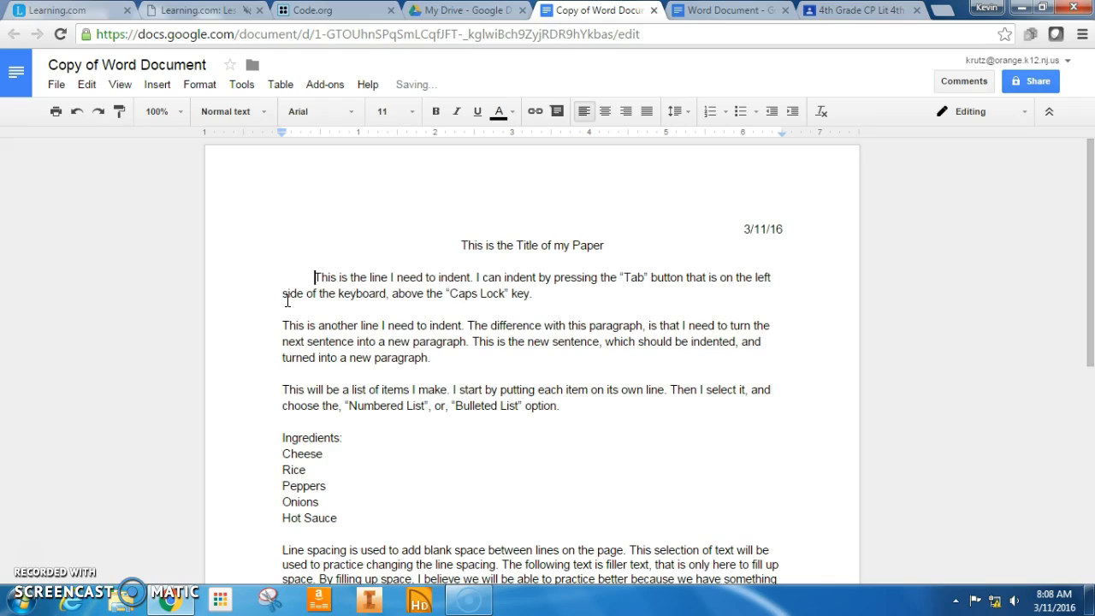
key("BackSpace")
key("BackSpace")
key("BackSpace")
key("BackSpace")
key("BackSpace")
key("BackSpace")
key("BackSpace")
key("BackSpace")
key("BackSpace")
key("BackSpace")
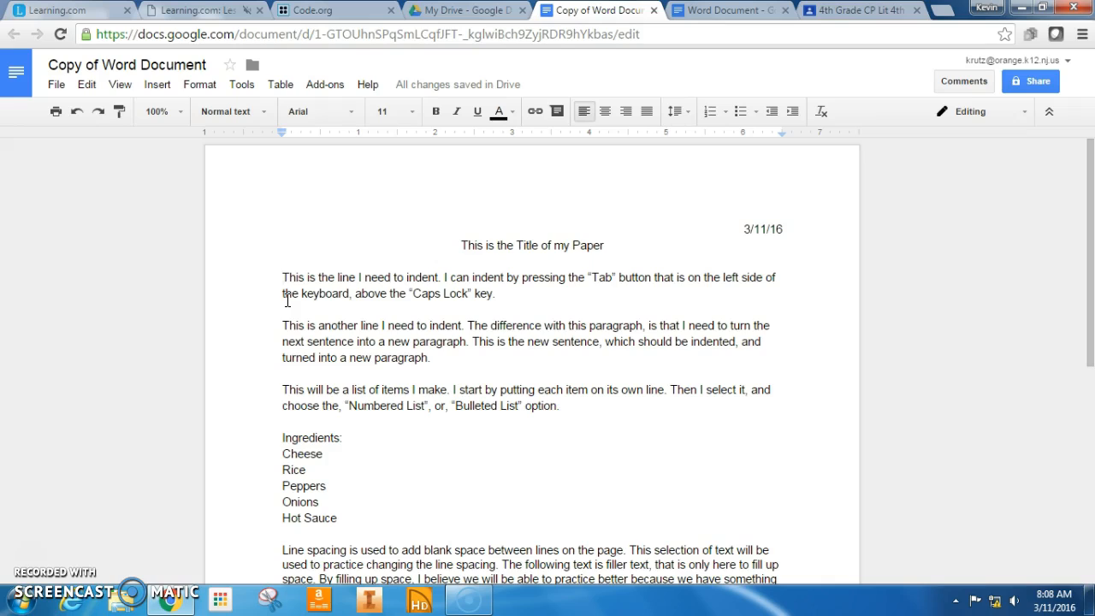
key("Tab")
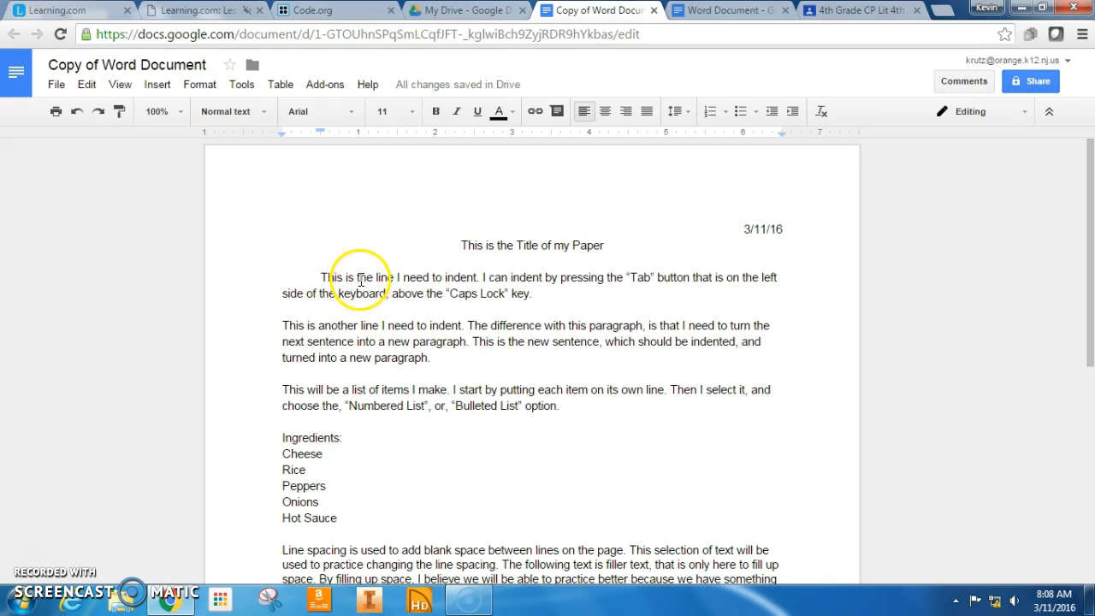
Try inserting a tab before "above the" in the first body paragraph and remove it.
left_click(392, 294)
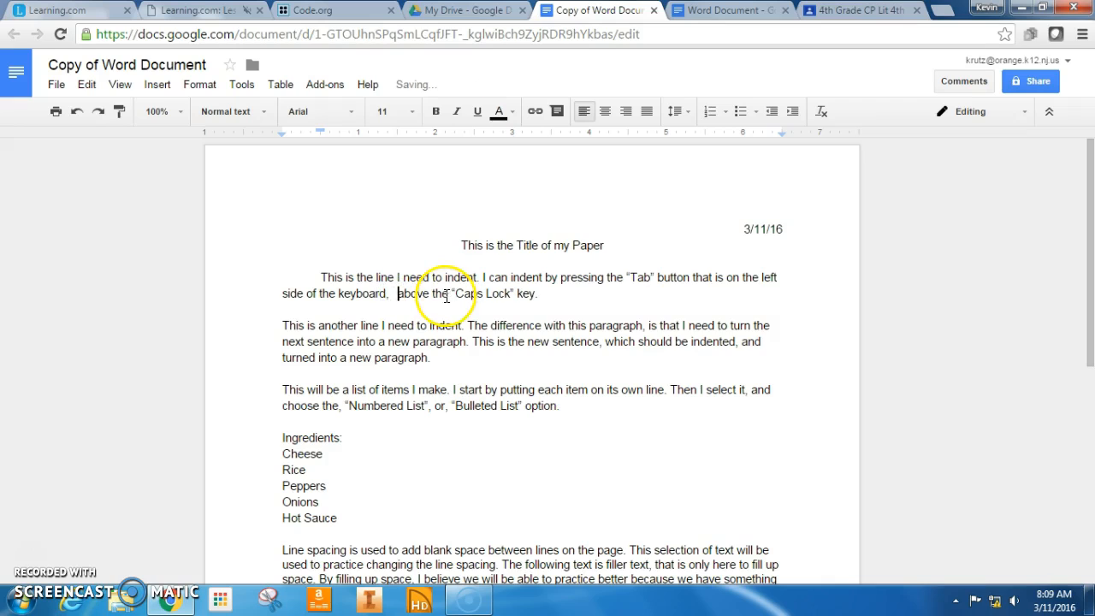
key("Tab")
key("BackSpace")
key("BackSpace")
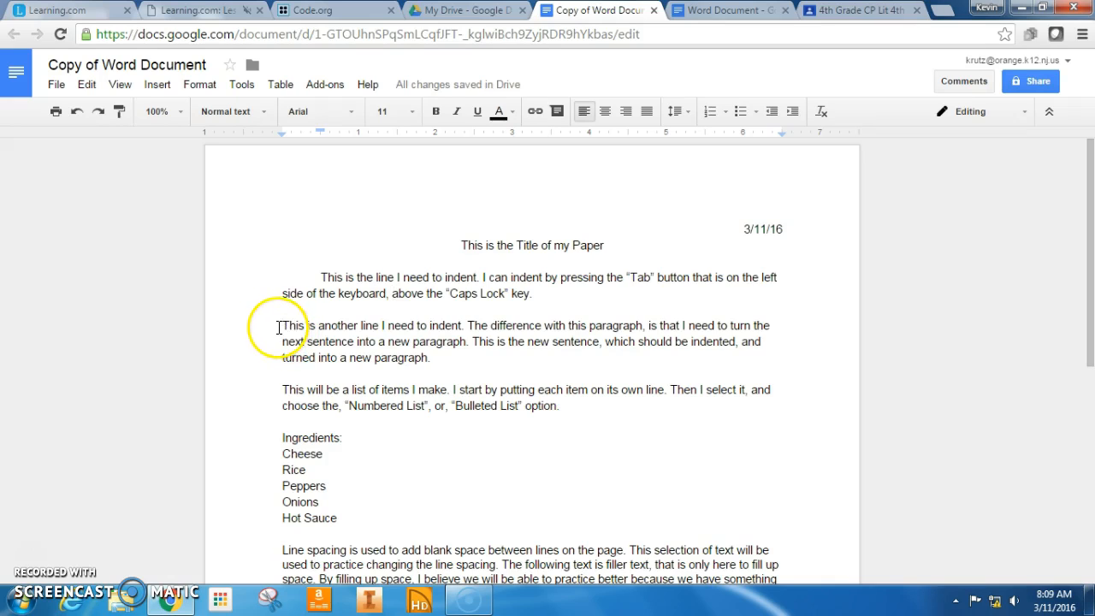
Indent the first line of the second body paragraph, "This is another line I need to indent", with a single tab.
left_click(284, 326)
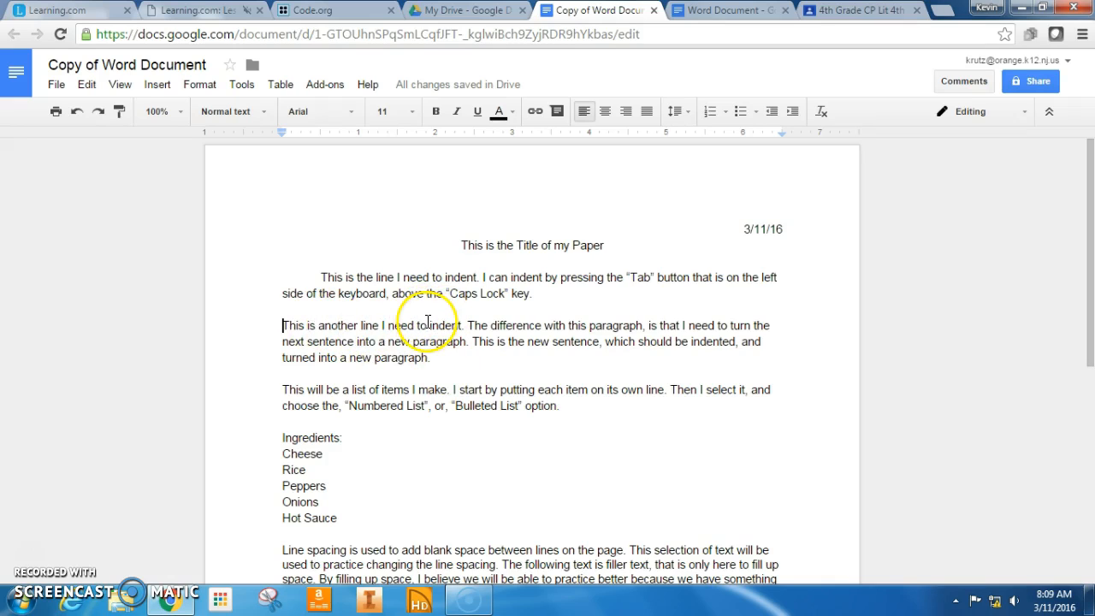
key("Tab")
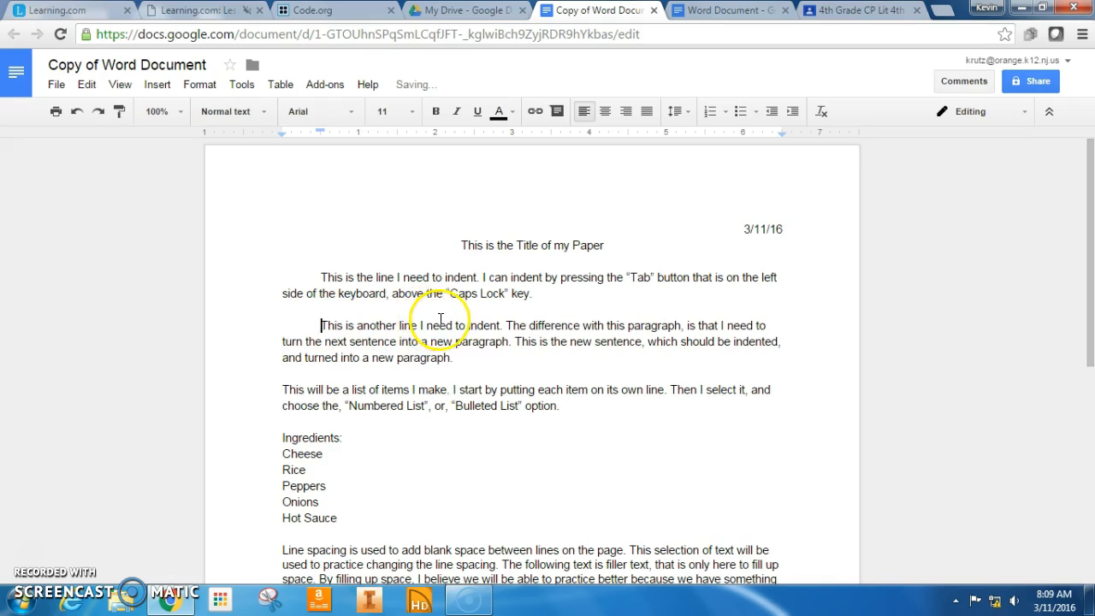
key("BackSpace")
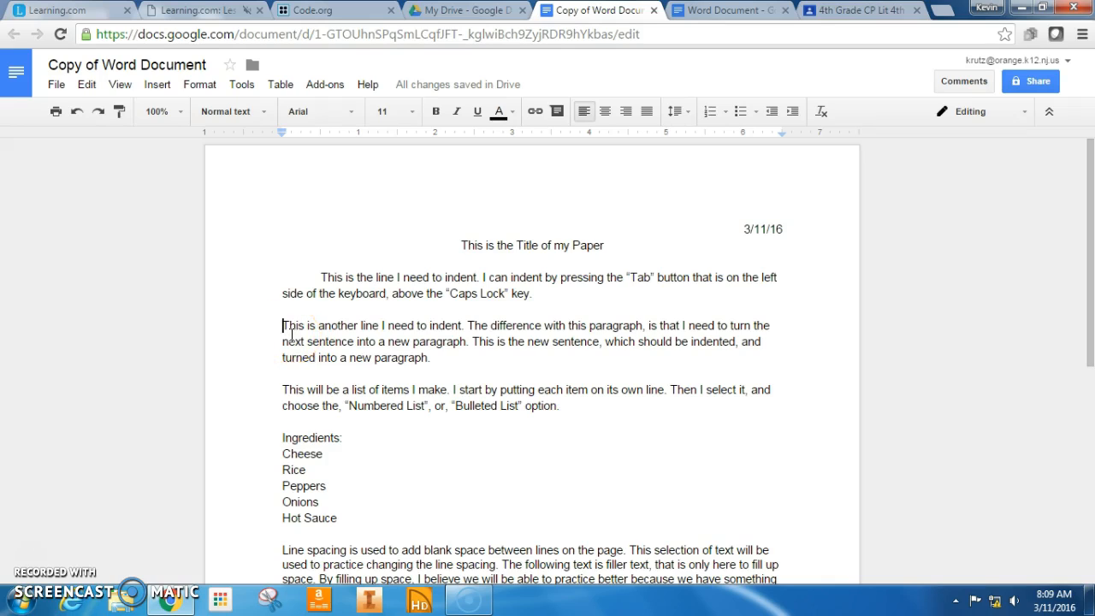
key("Tab")
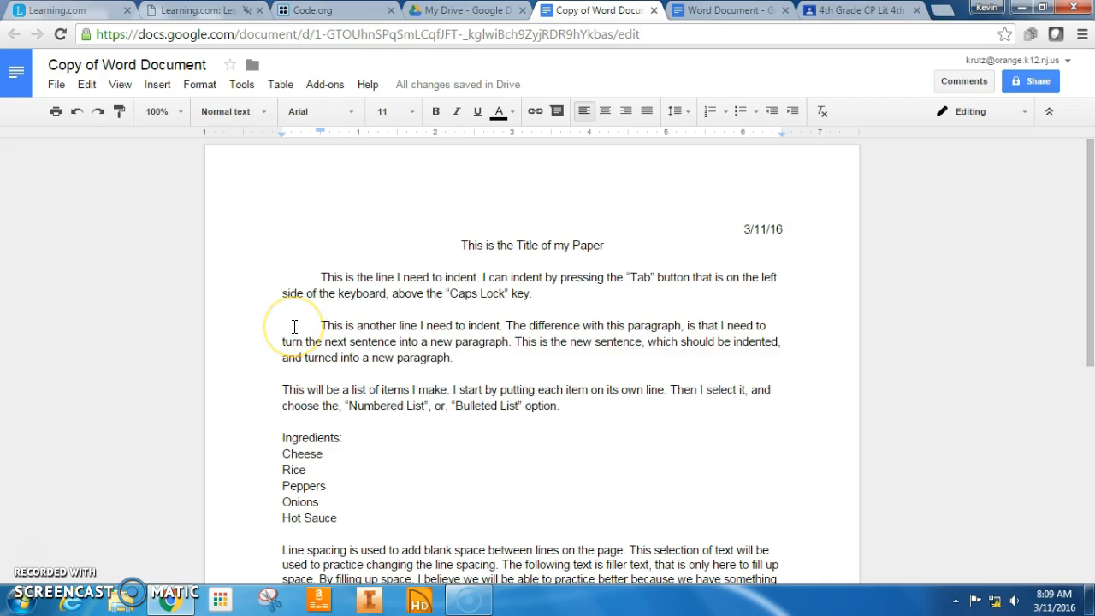
Highlight the first two sentences of the second body paragraph.
left_click(321, 325)
left_click_drag(321, 325, 373, 326)
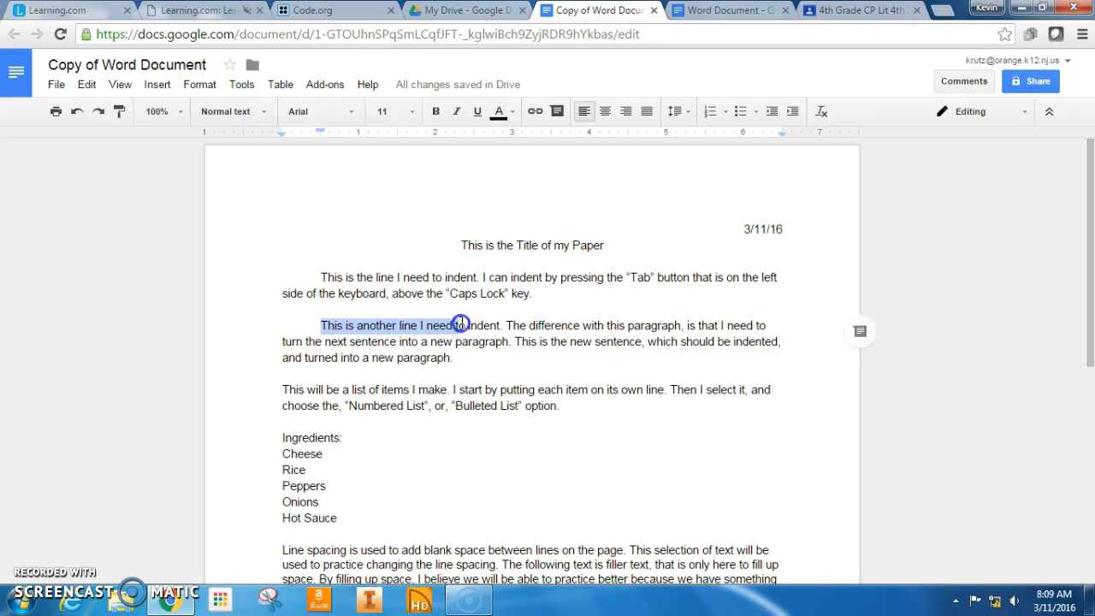
left_click_drag(525, 324, 330, 349)
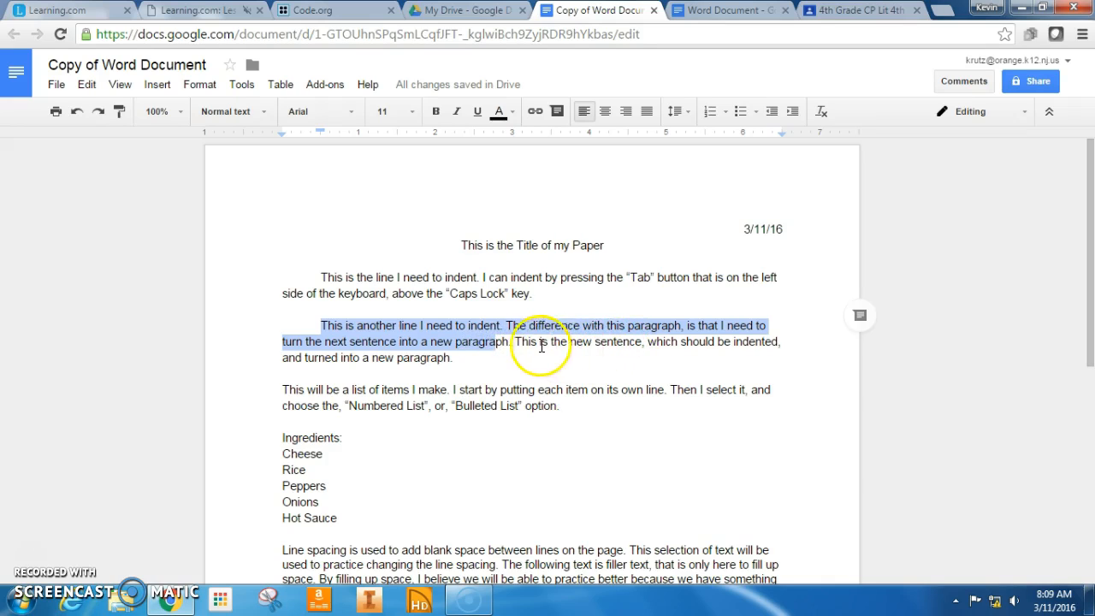
Move the sentence starting "This is the new sentence" onto its own line as a new paragraph, indented with a tab.
left_click(515, 342)
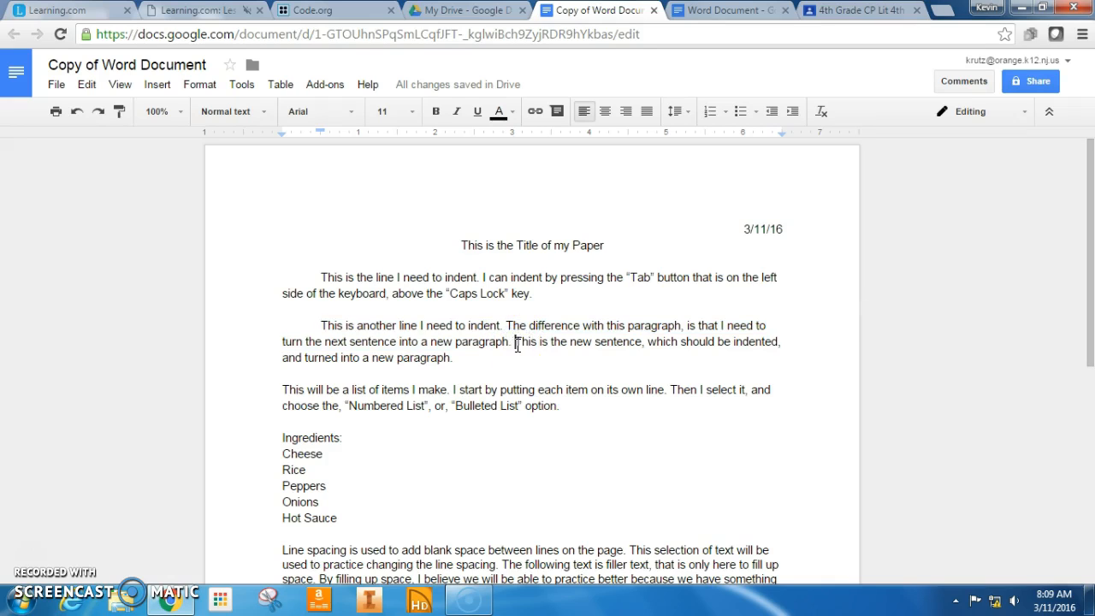
left_click_drag(515, 343, 510, 343)
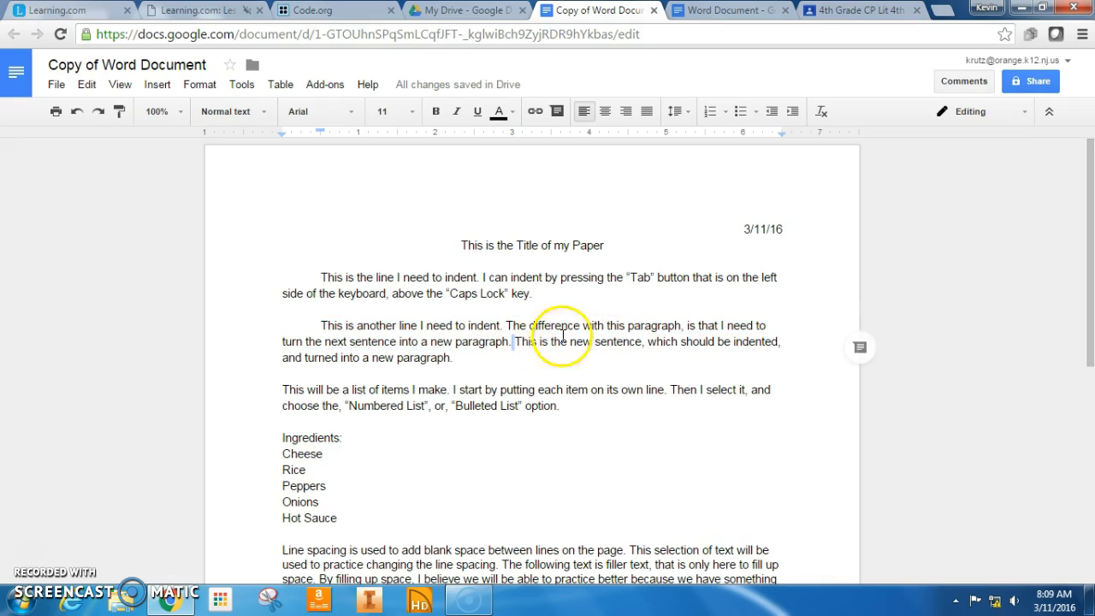
key("Tab")
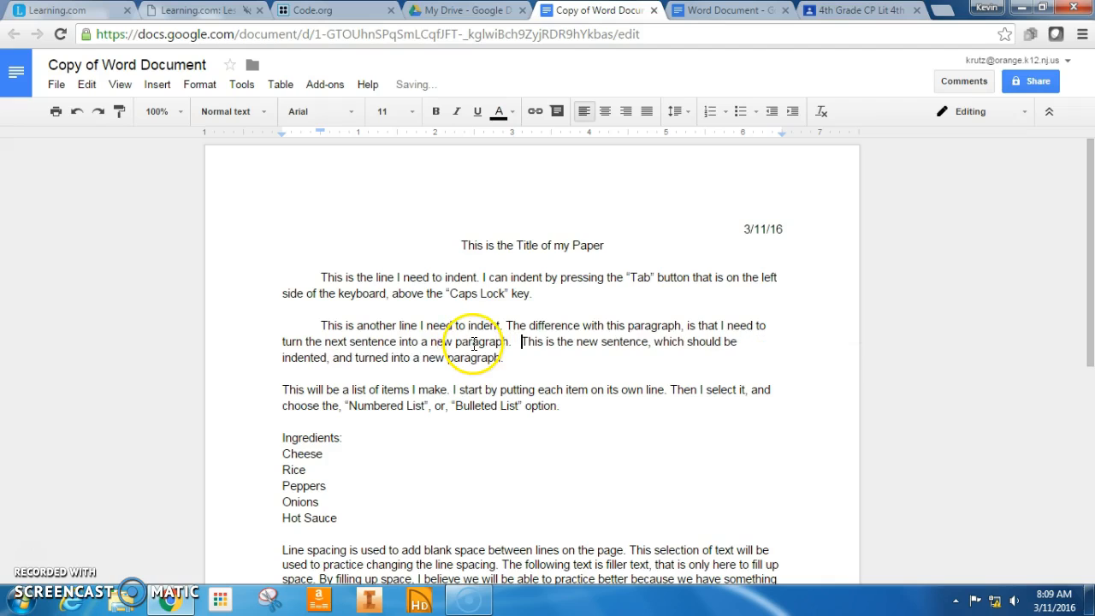
key("BackSpace")
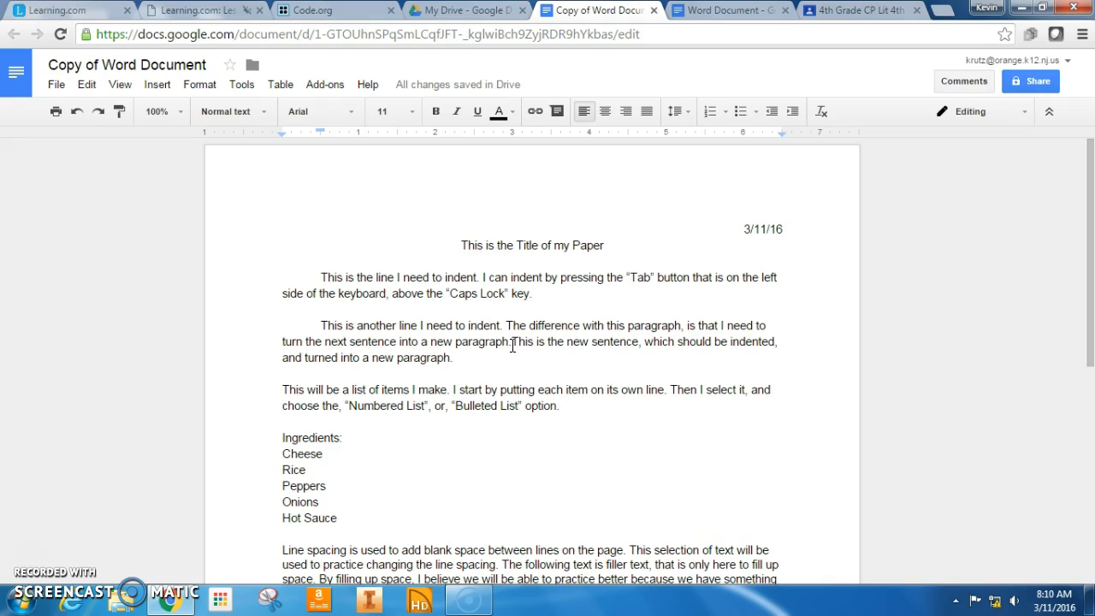
key("Return")
key("Tab")
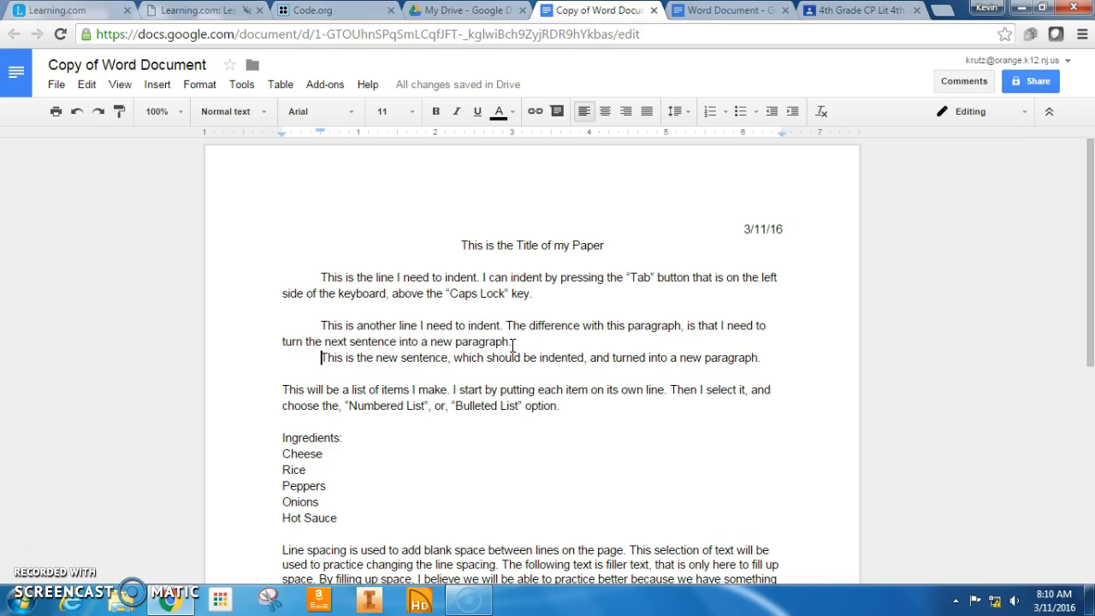
left_click(319, 325)
left_click(326, 358)
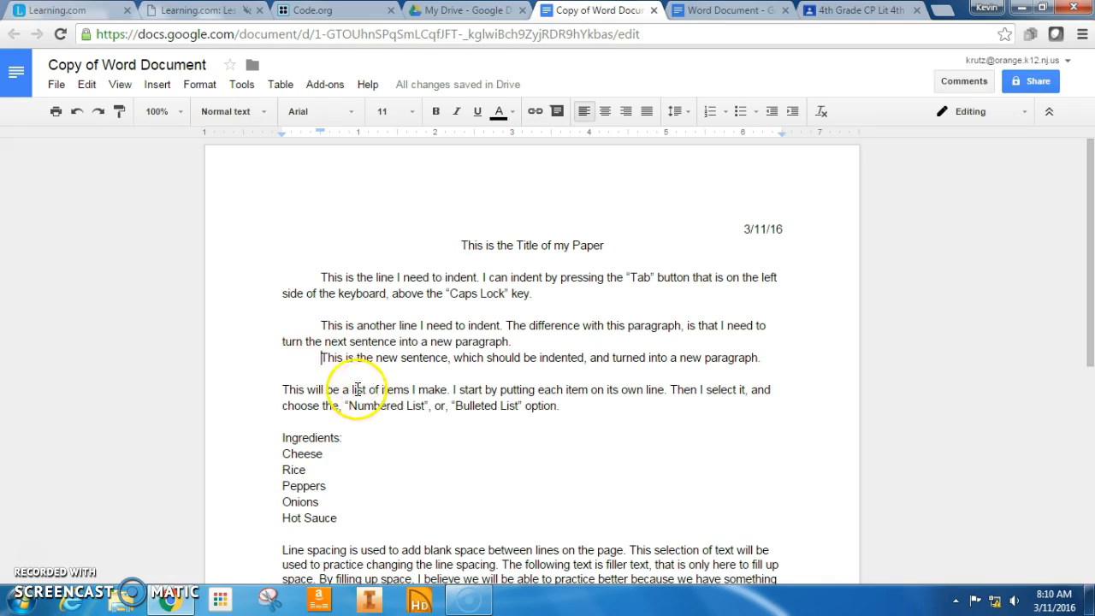
Center the "Ingredients:" line above the item list.
left_click(285, 390)
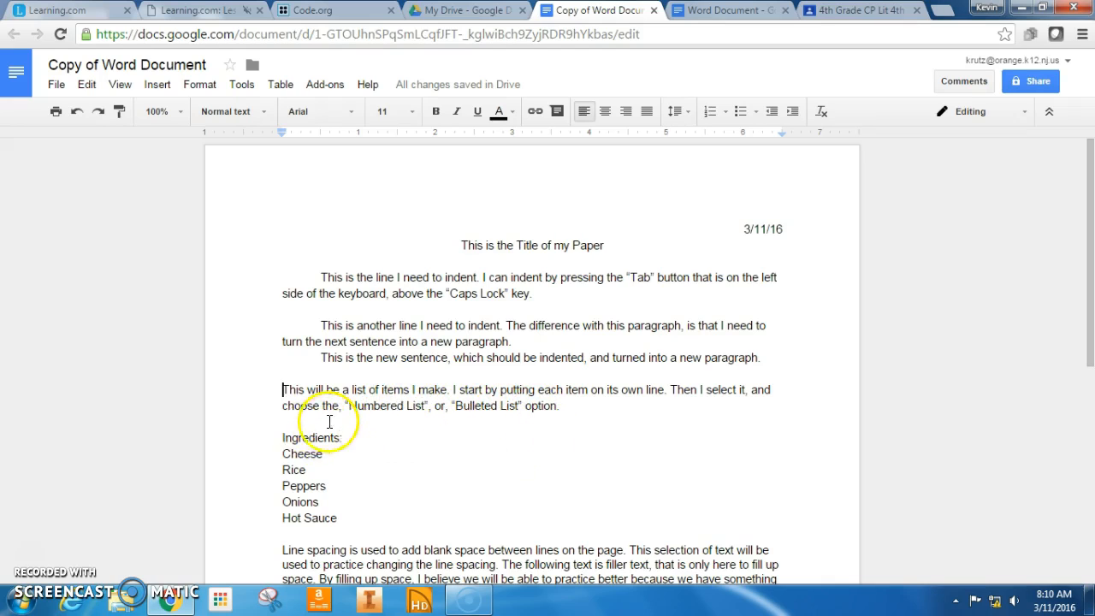
left_click(290, 437)
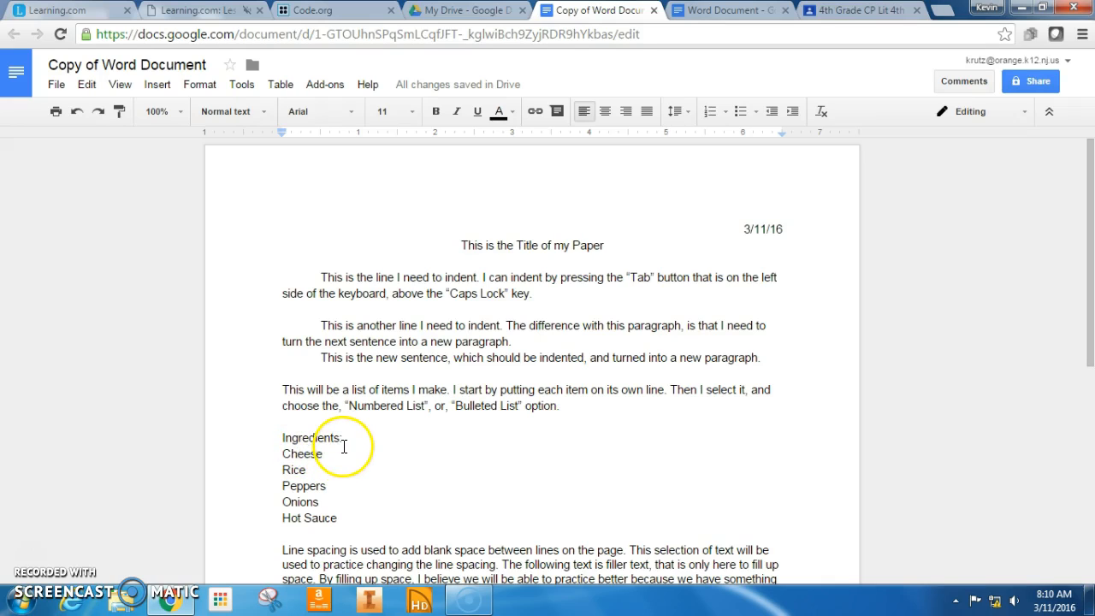
left_click(605, 114)
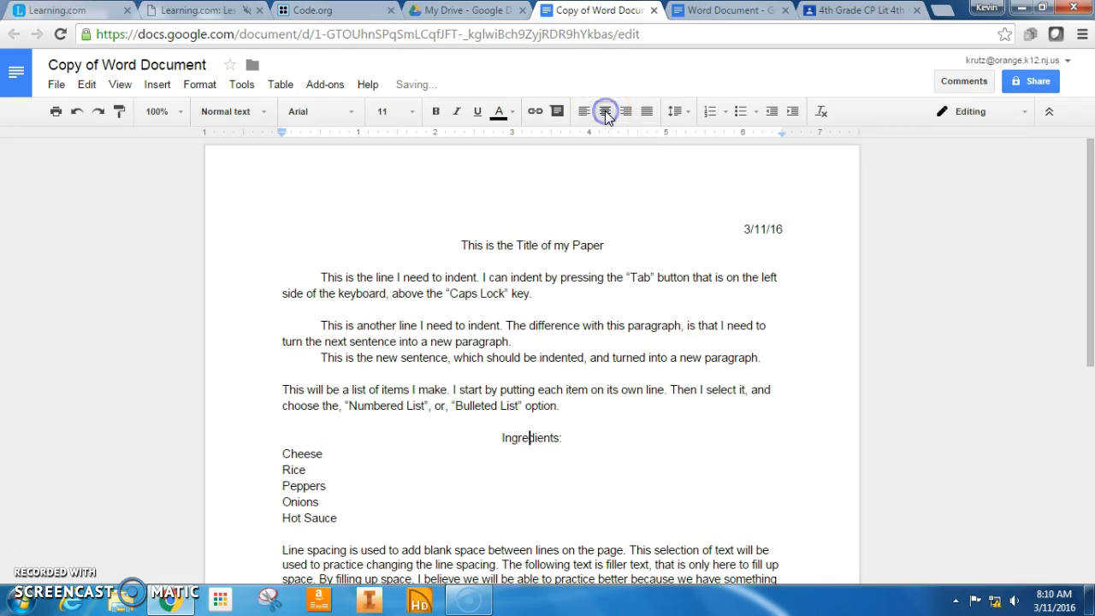
Turn the five ingredients from Cheese to Hot Sauce into a numbered list and indent the whole list three levels further.
left_click_drag(280, 453, 326, 519)
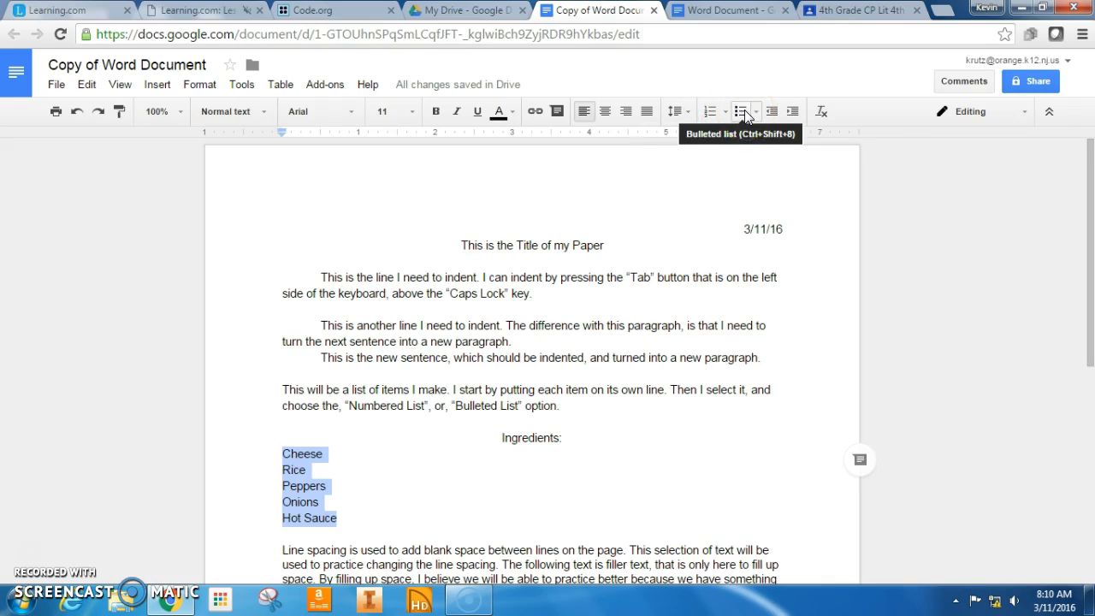
left_click(713, 118)
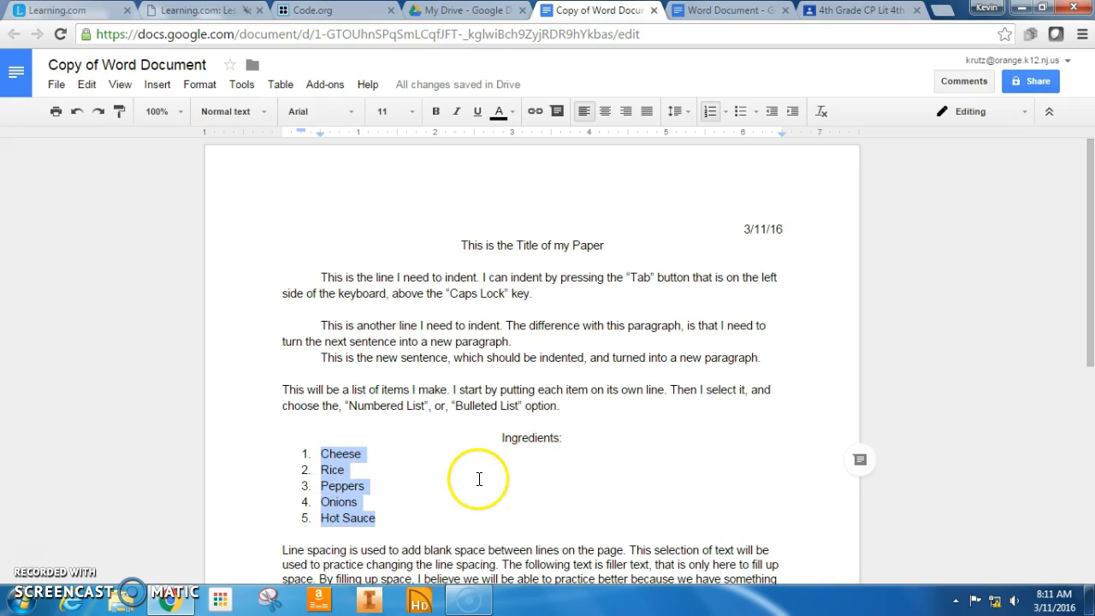
key("Tab")
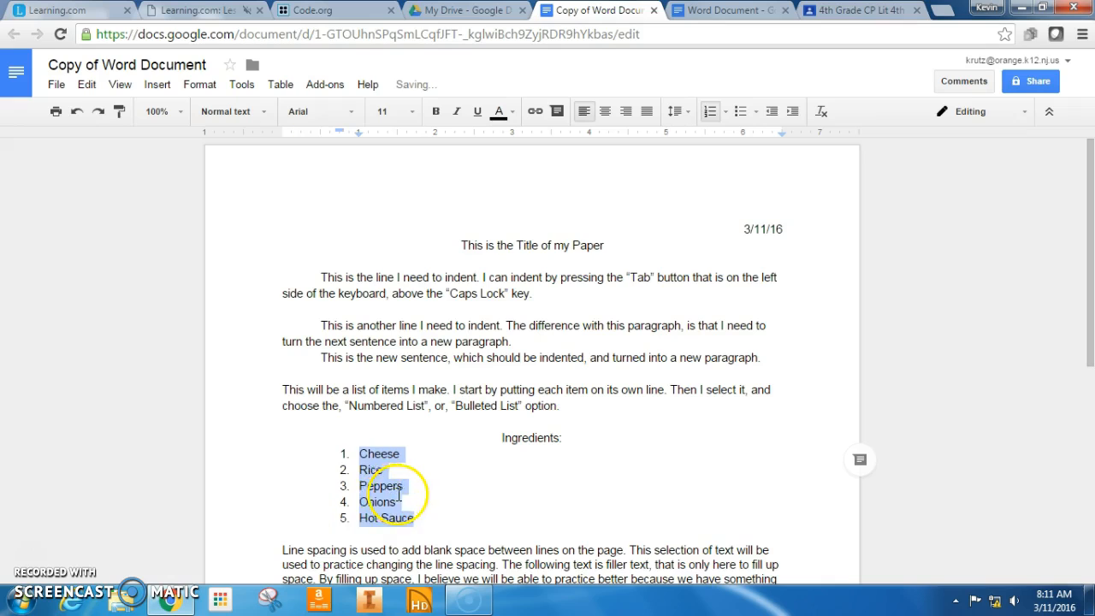
key("Tab")
key("Tab")
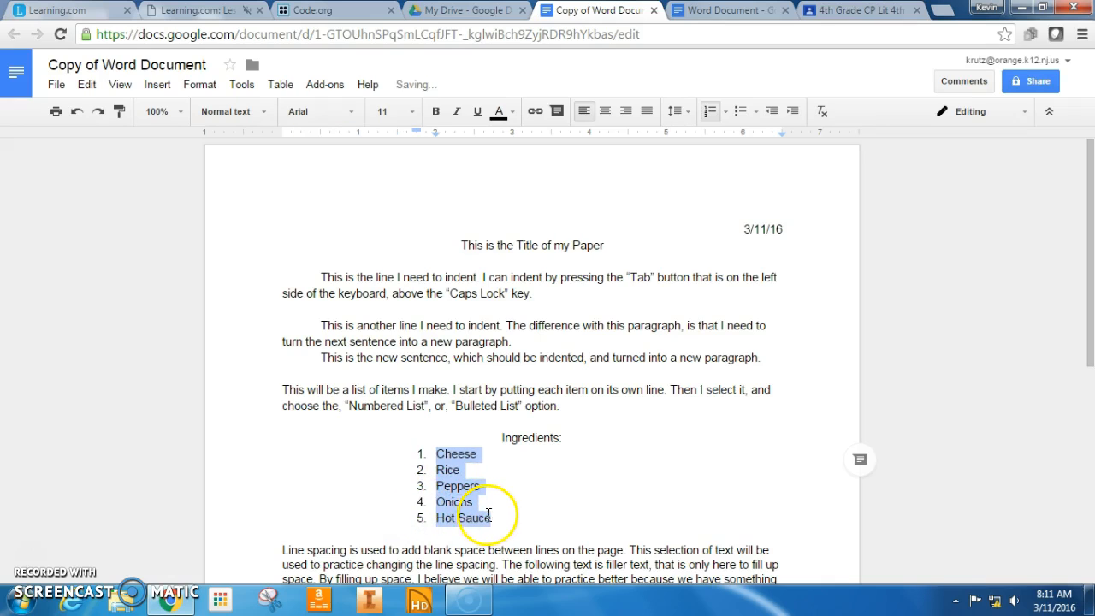
Add "Salt" as a new numbered item directly after Rice.
left_click(496, 453)
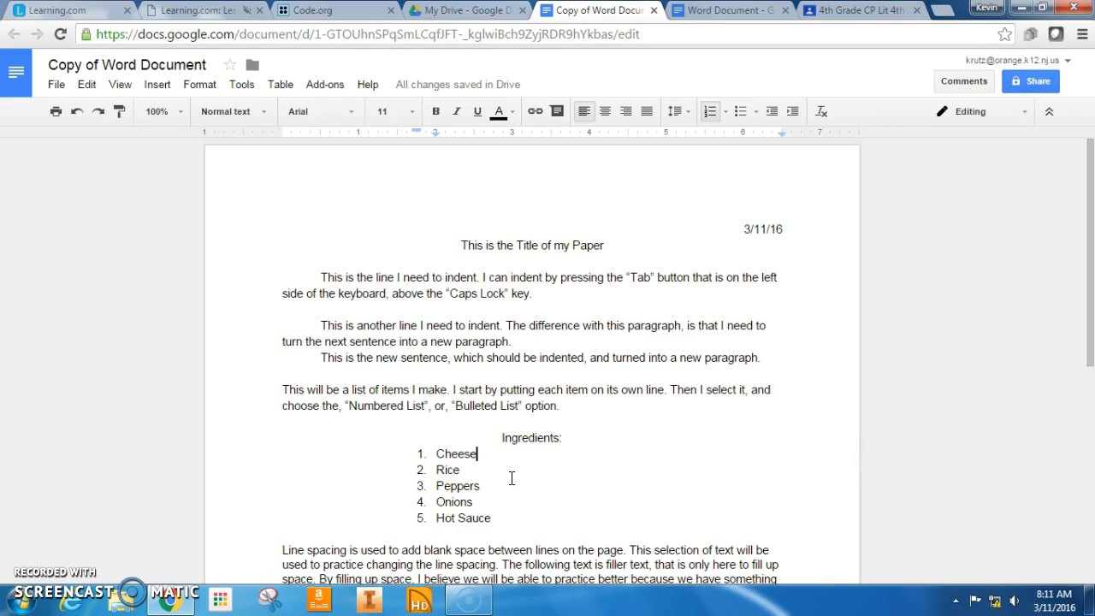
left_click(479, 469)
key("Return")
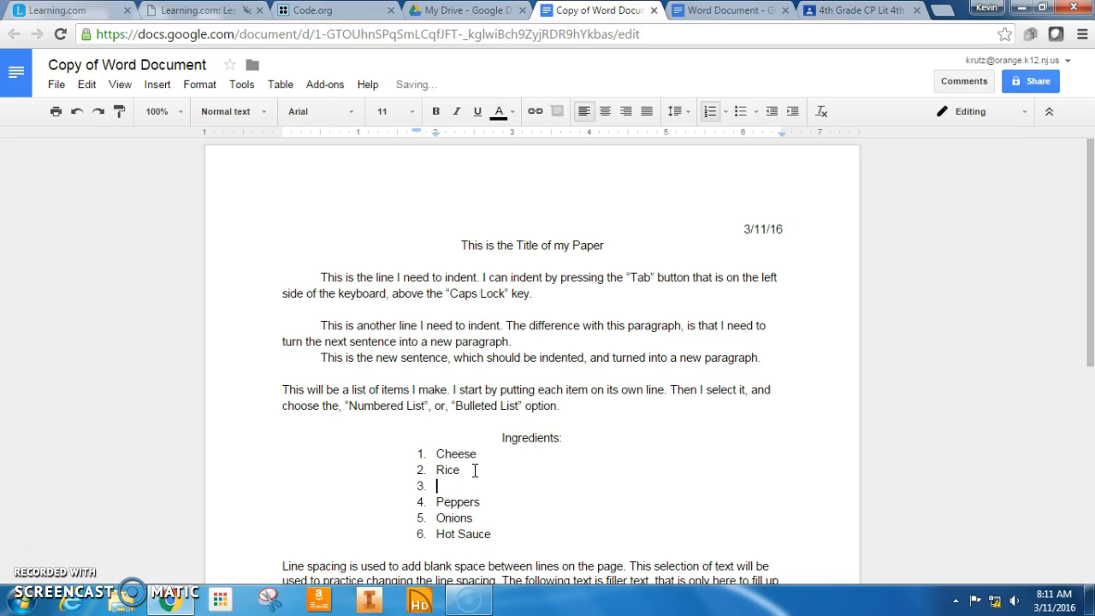
type("Salt")
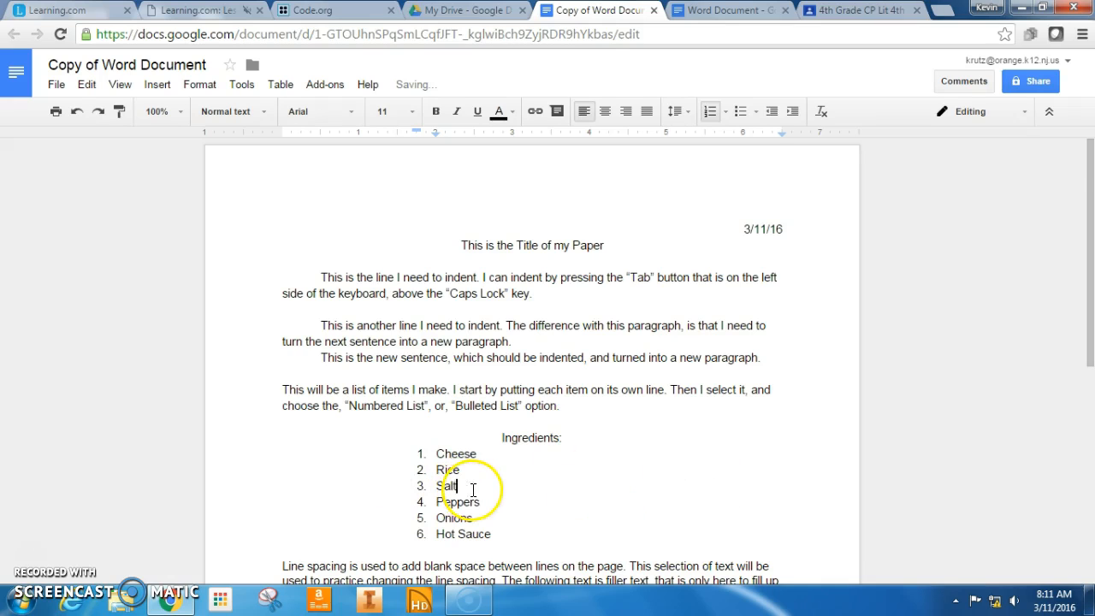
Indent the first line of the paragraph starting "Line spacing is used" with a single tab.
scroll(473, 490, "down", 1)
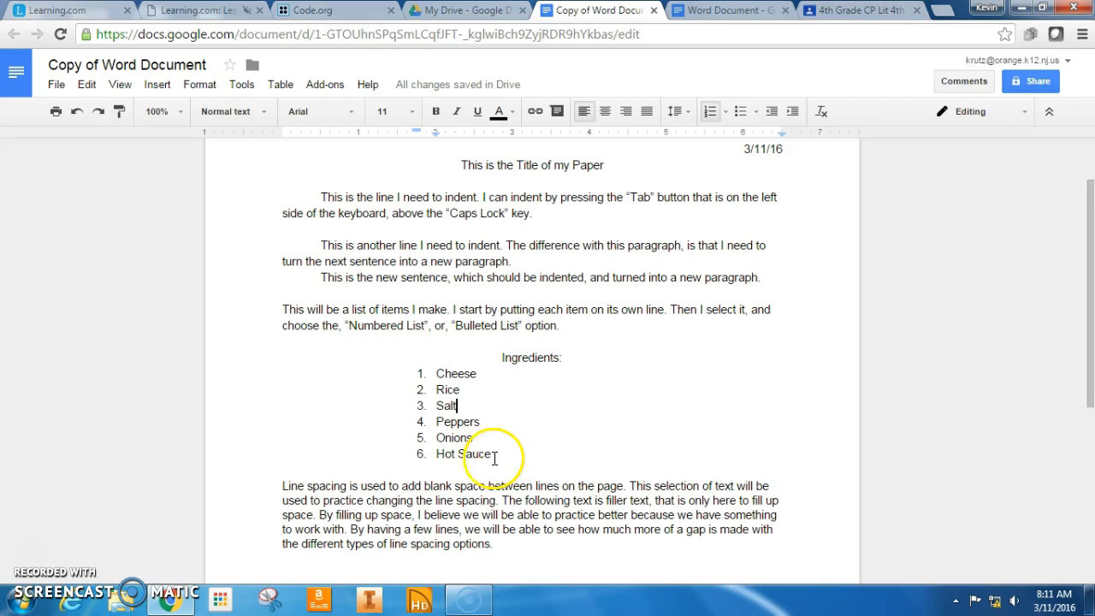
left_click(282, 486)
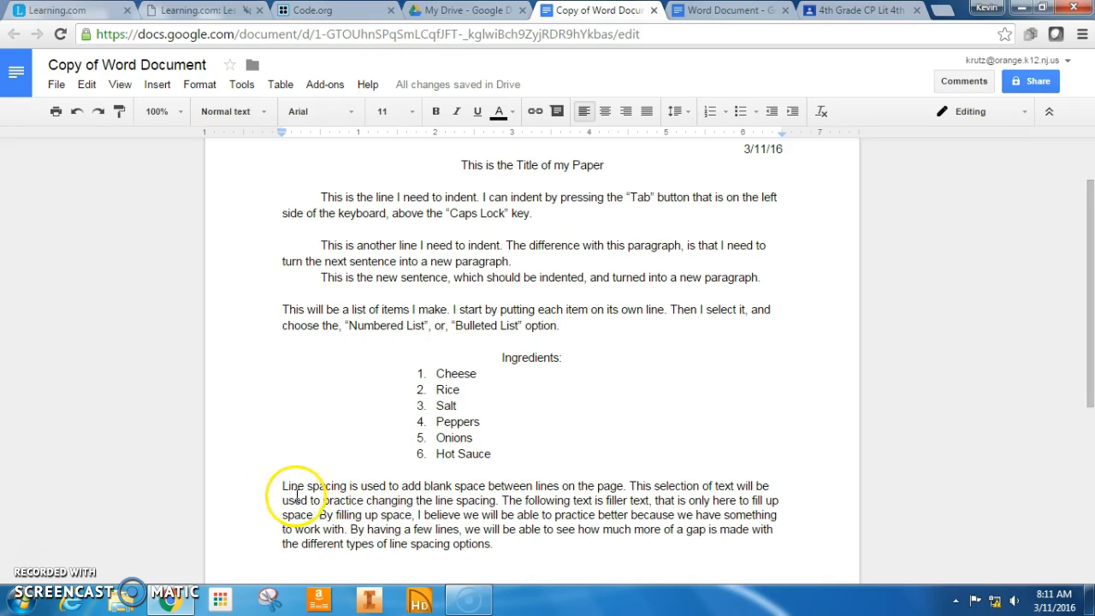
key("Tab")
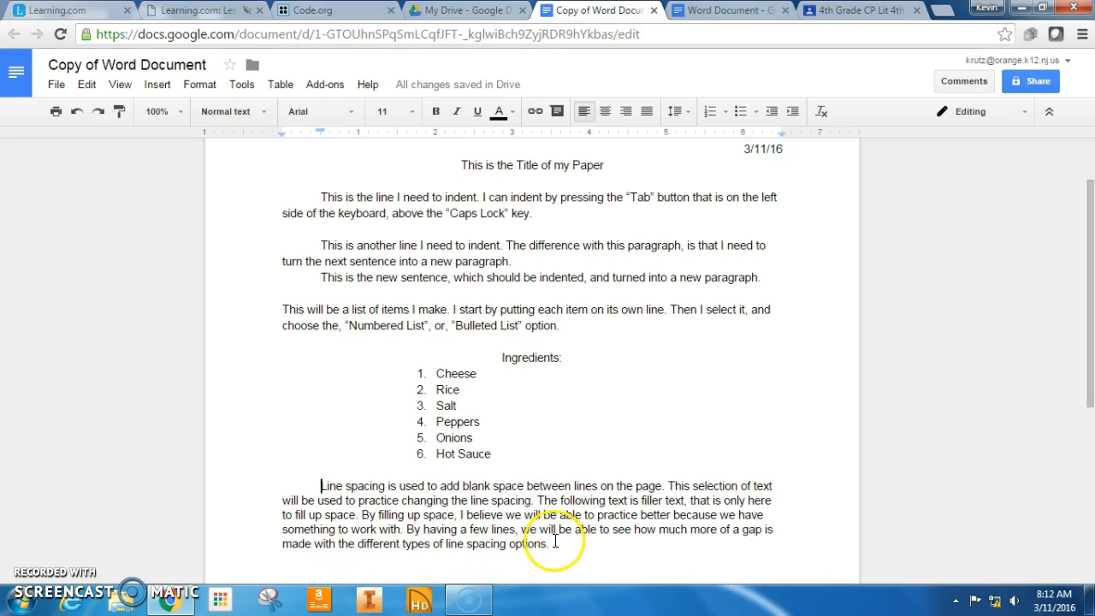
Select the entire "Line spacing is used" paragraph and set its line spacing to 1.15.
left_click_drag(579, 556, 332, 489)
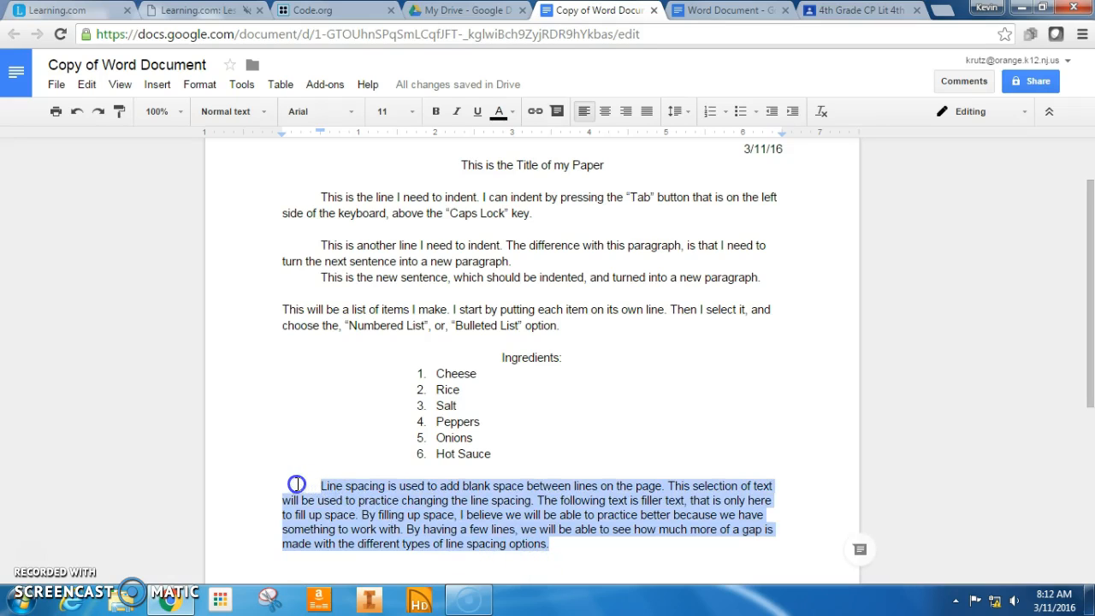
left_click(492, 539)
left_click(552, 544)
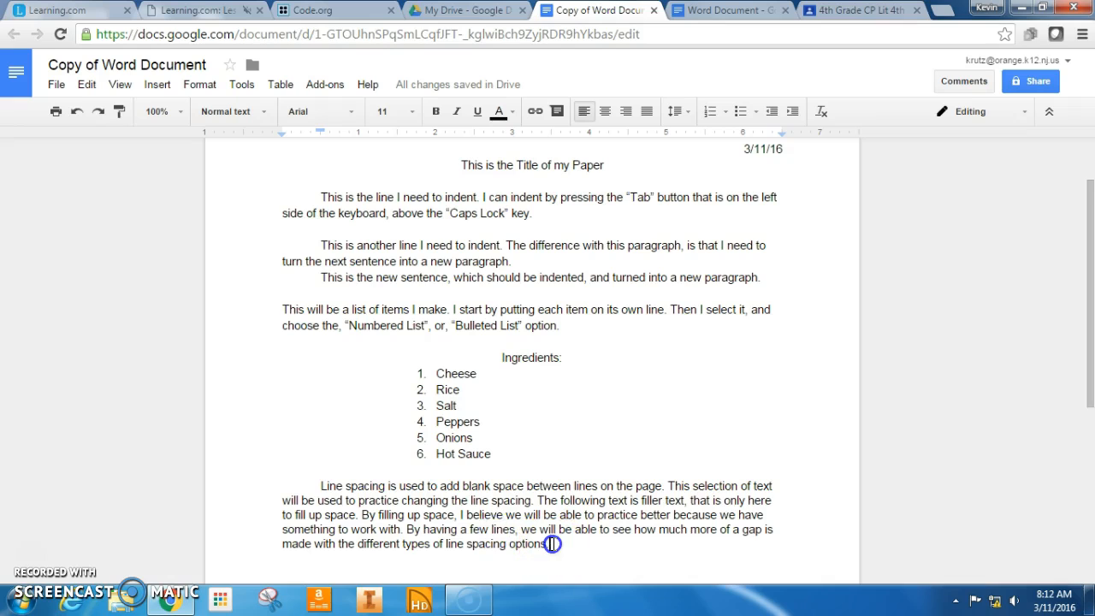
left_click_drag(548, 548, 297, 490)
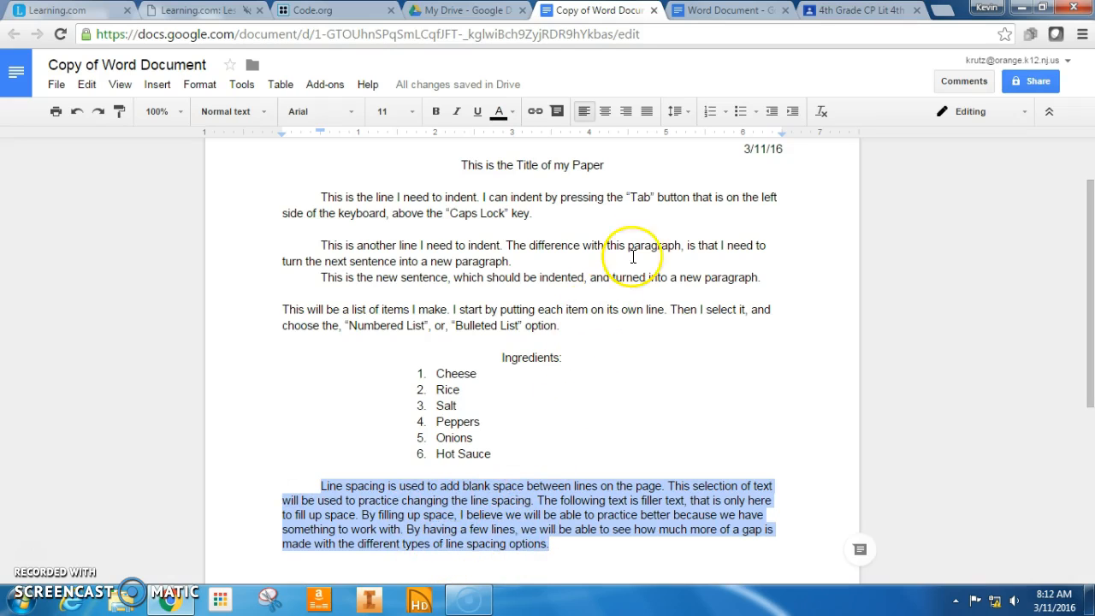
left_click(673, 114)
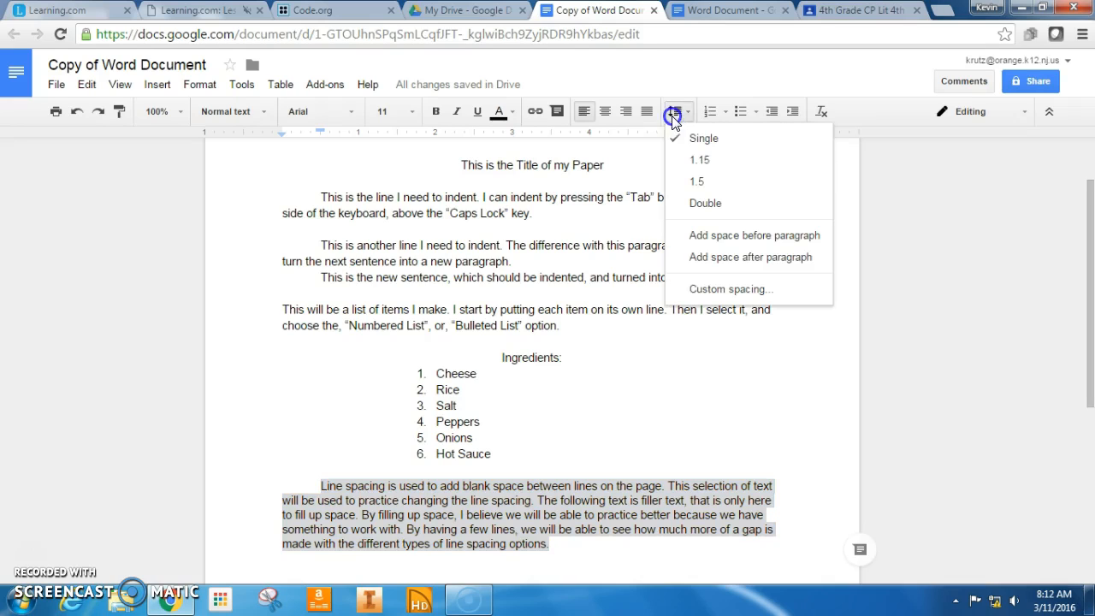
left_click(734, 161)
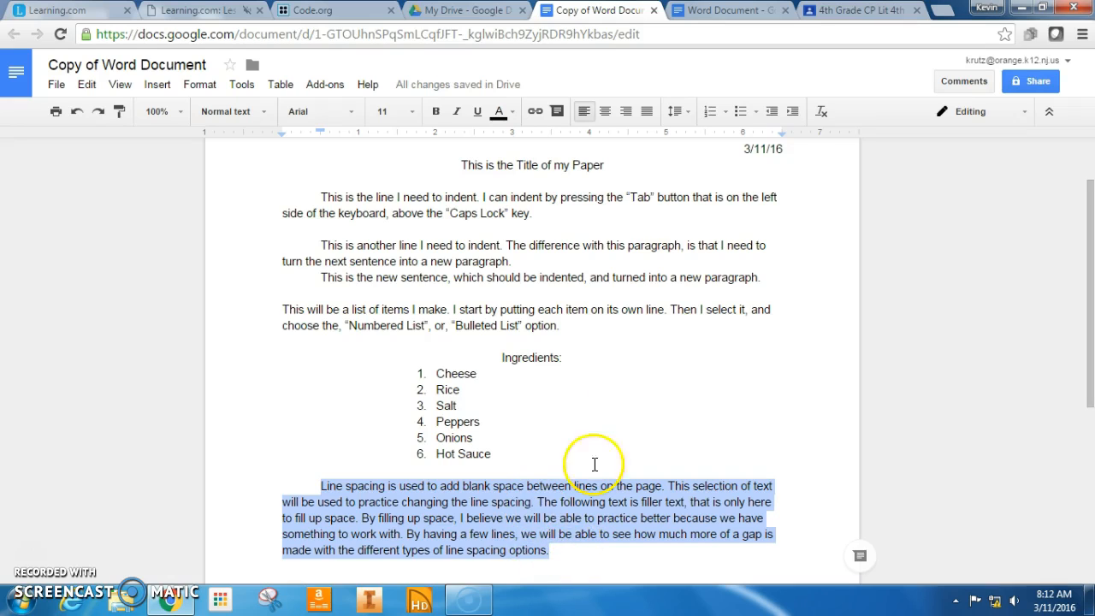
Try 1.5 line spacing on the selected "Line spacing is used" paragraph, and finish with double spacing.
left_click(674, 112)
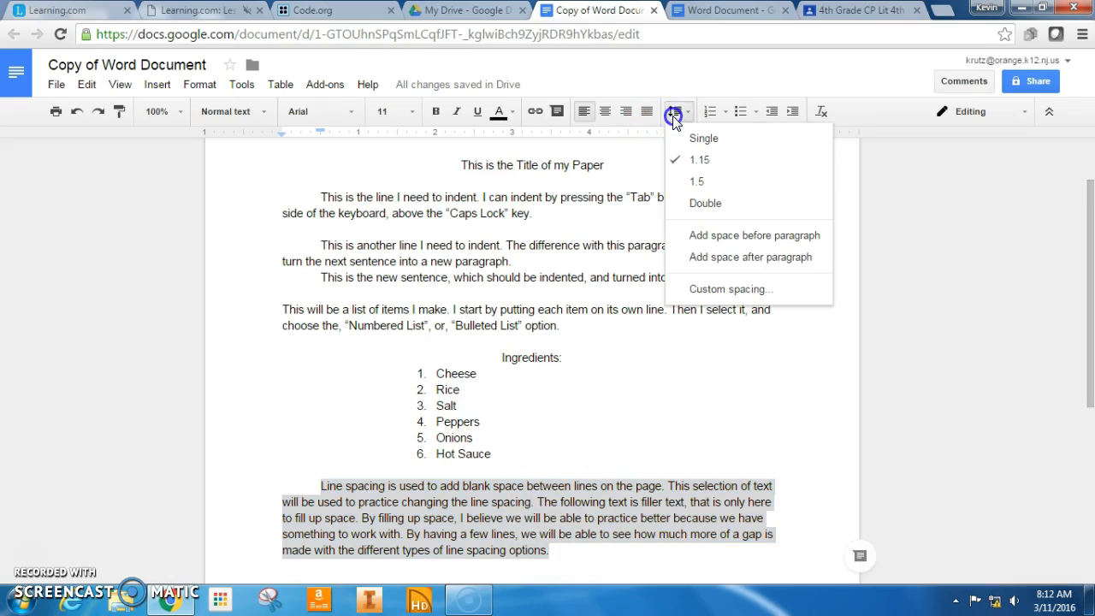
left_click(697, 181)
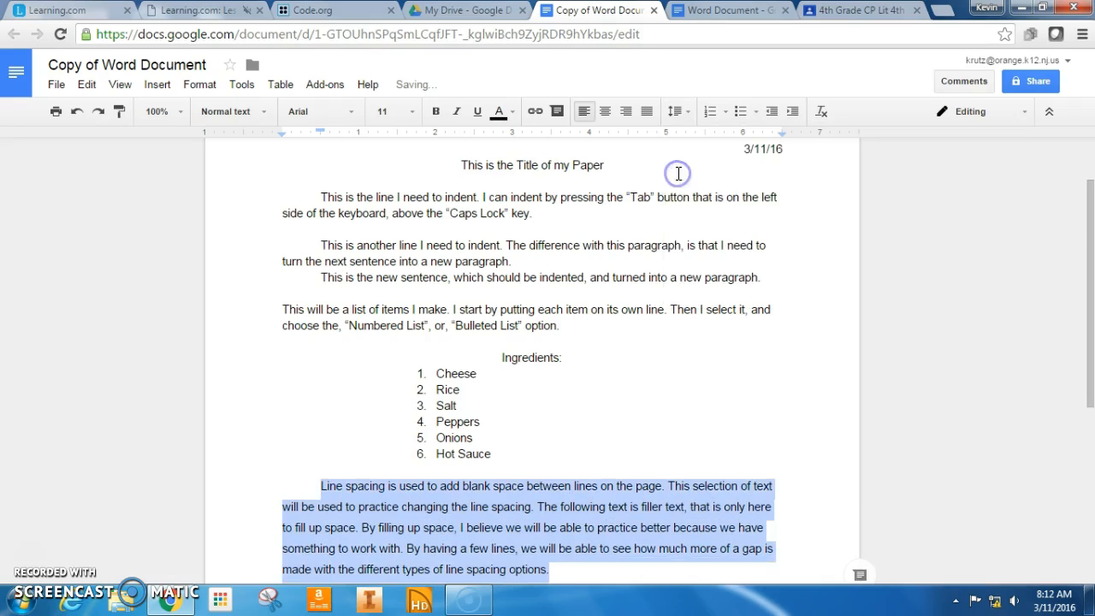
scroll(624, 311, "down", 2)
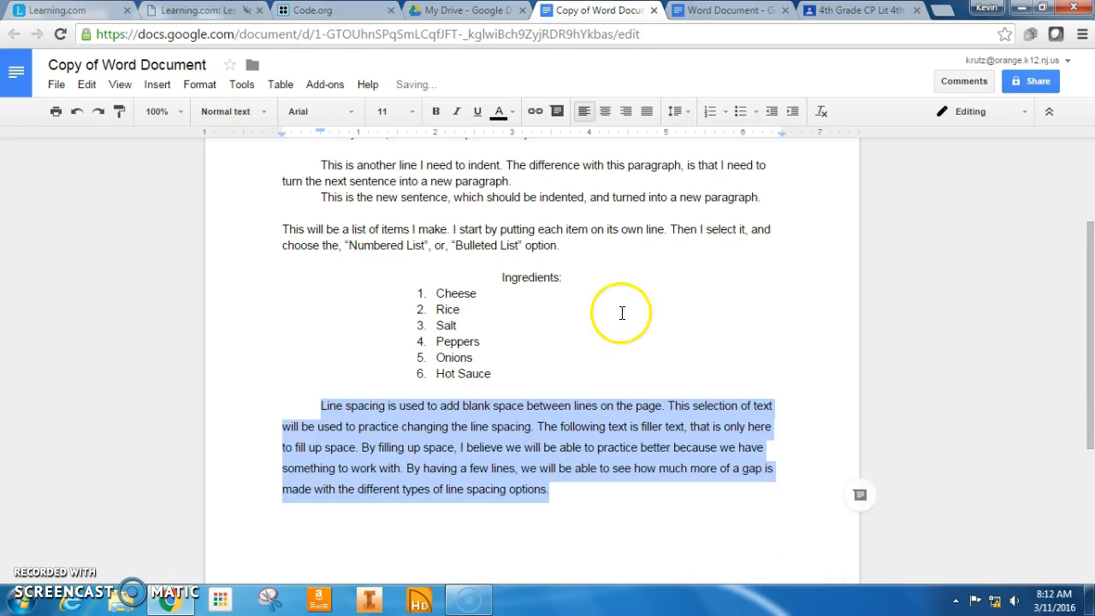
left_click(676, 110)
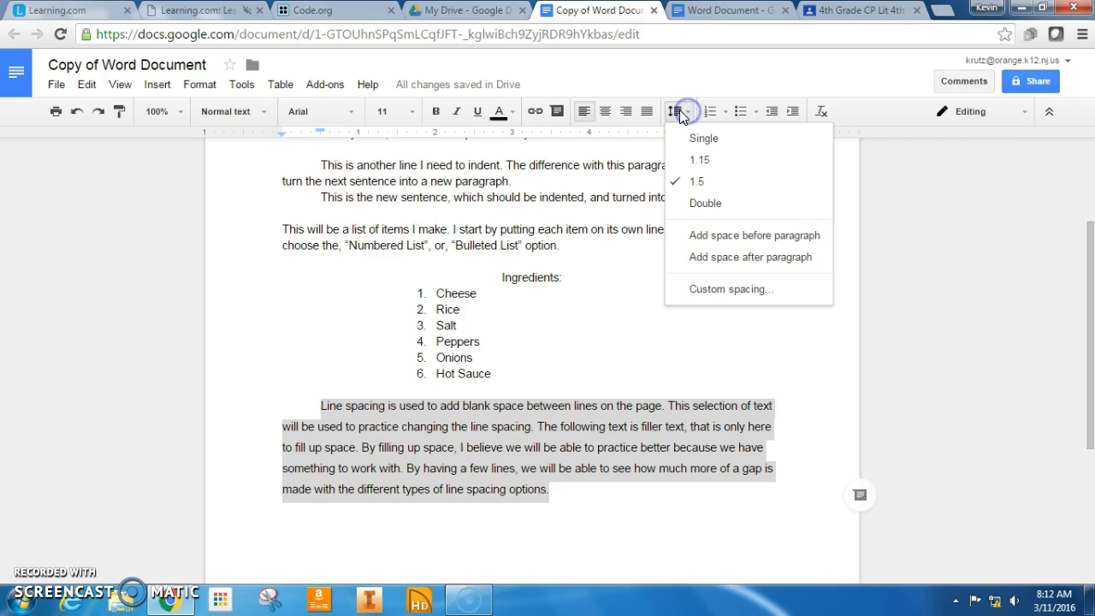
left_click(707, 204)
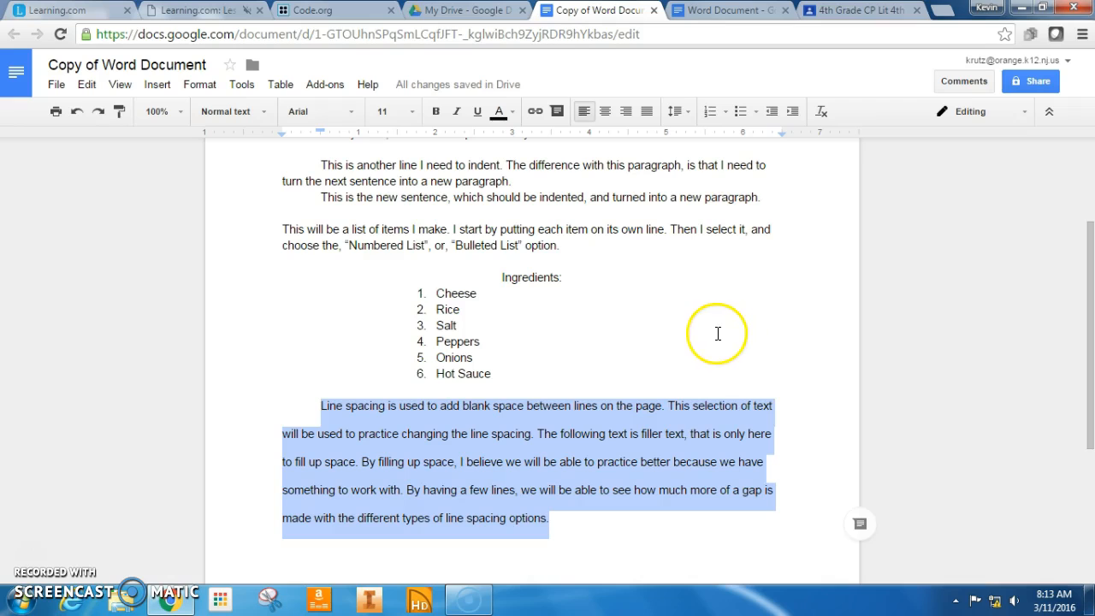
Split the double-spaced paragraph so that "By filling up space" starts a new paragraph.
left_click(562, 443)
left_click(364, 467)
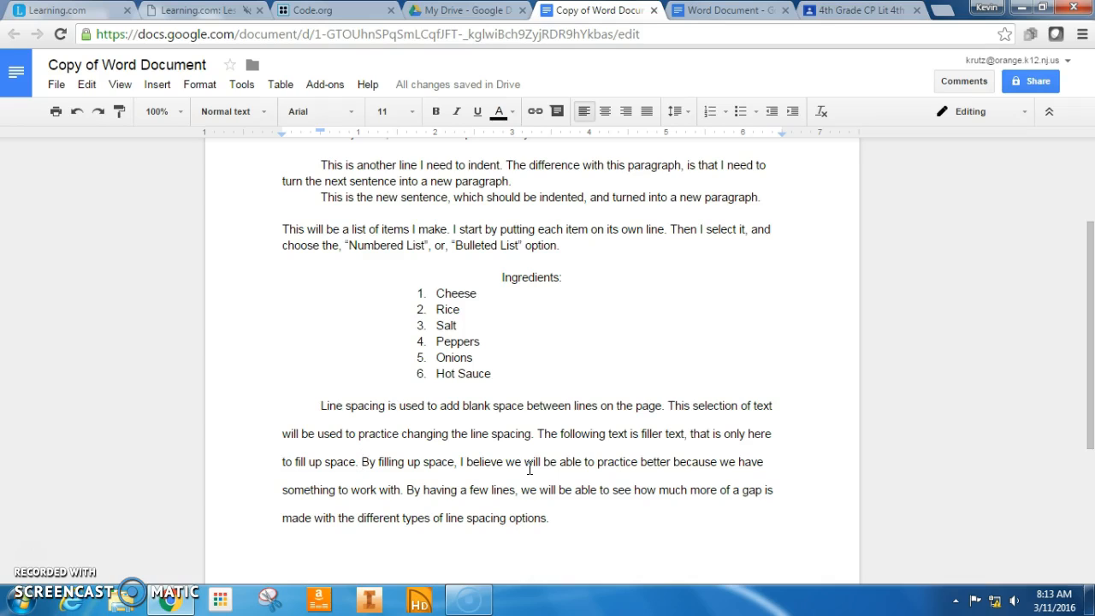
key("Return")
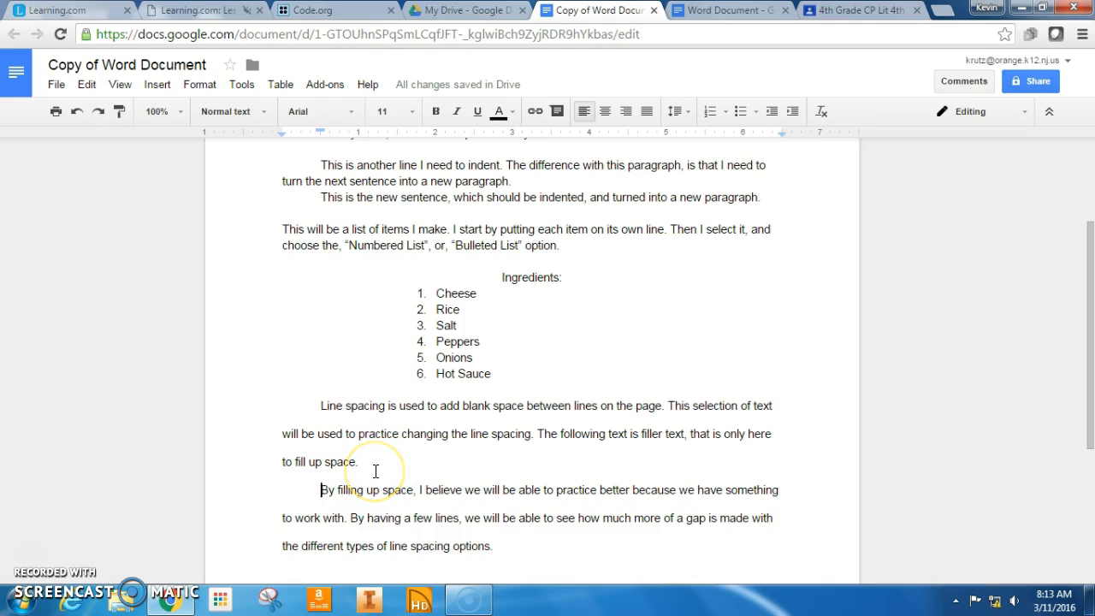
Add an extra blank line above the "By filling up space" paragraph and remove it.
key("Return")
left_click_drag(304, 516, 223, 440)
left_click(330, 501)
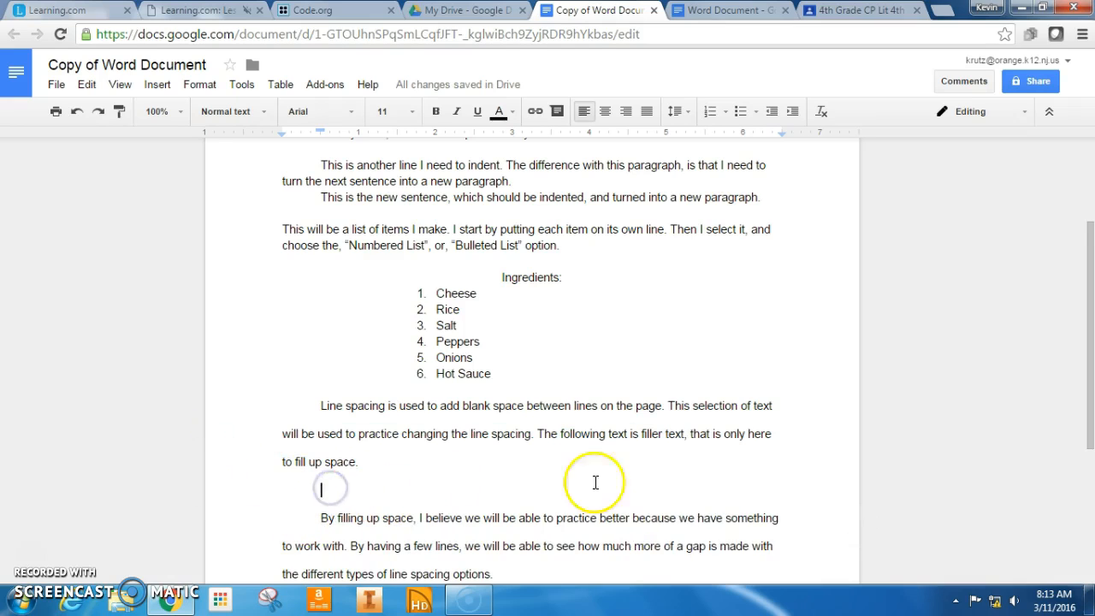
key("Delete")
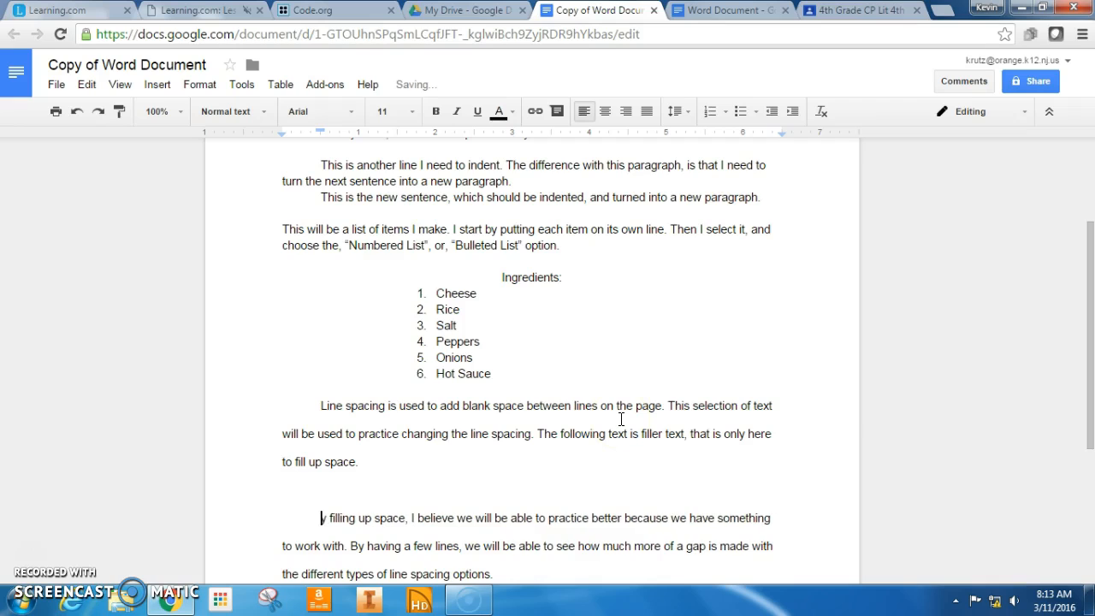
key("ctrl+z")
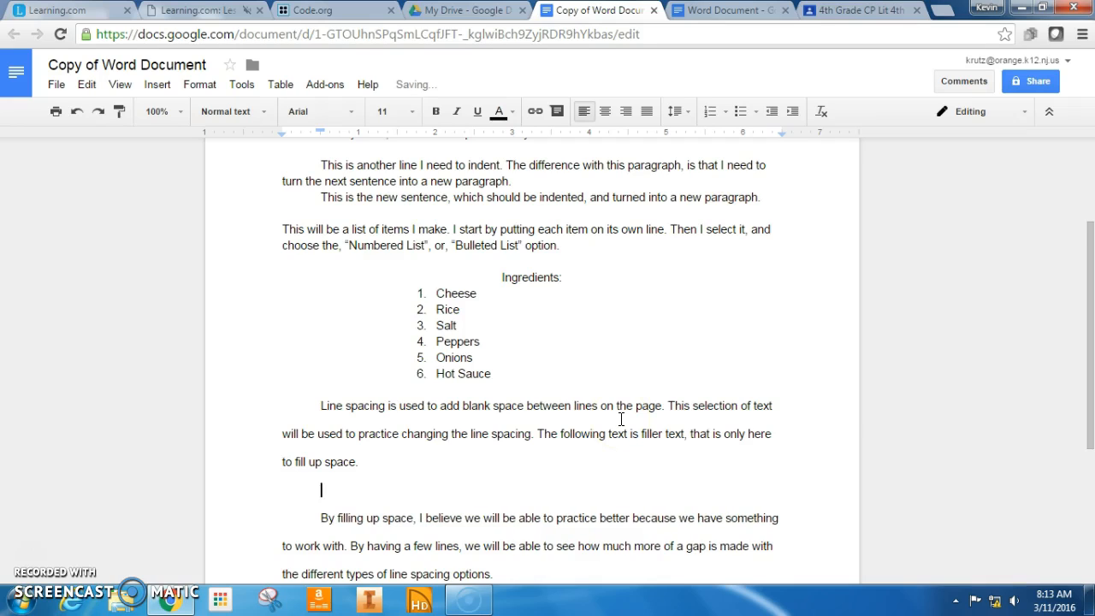
key("Delete")
key("Tab")
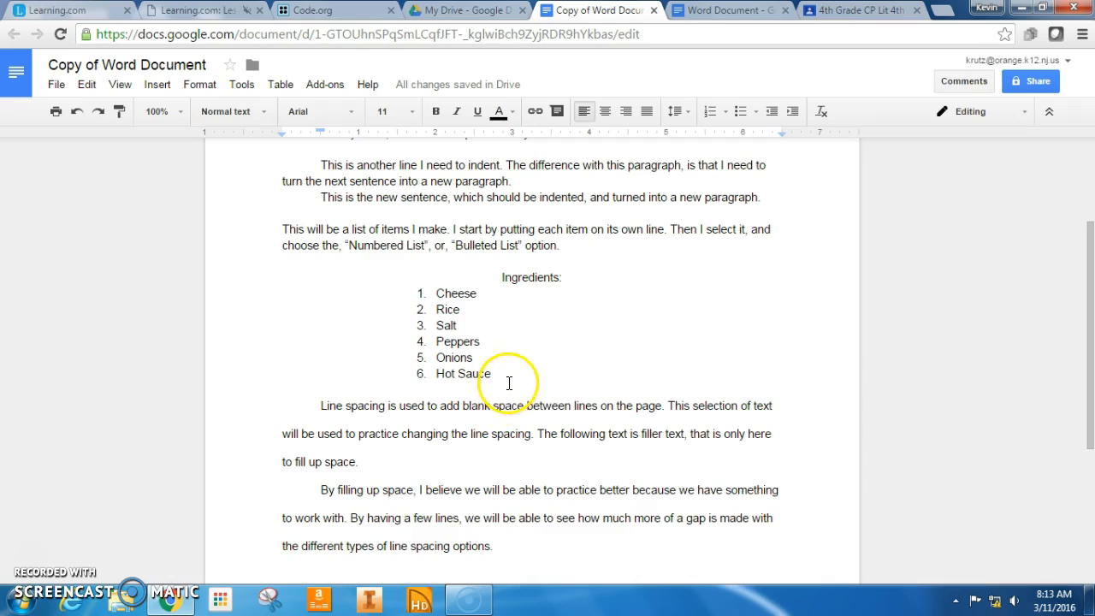
Split the second body paragraph after "This is another line I need to indent." and rejoin the two parts.
scroll(527, 408, "up", 2)
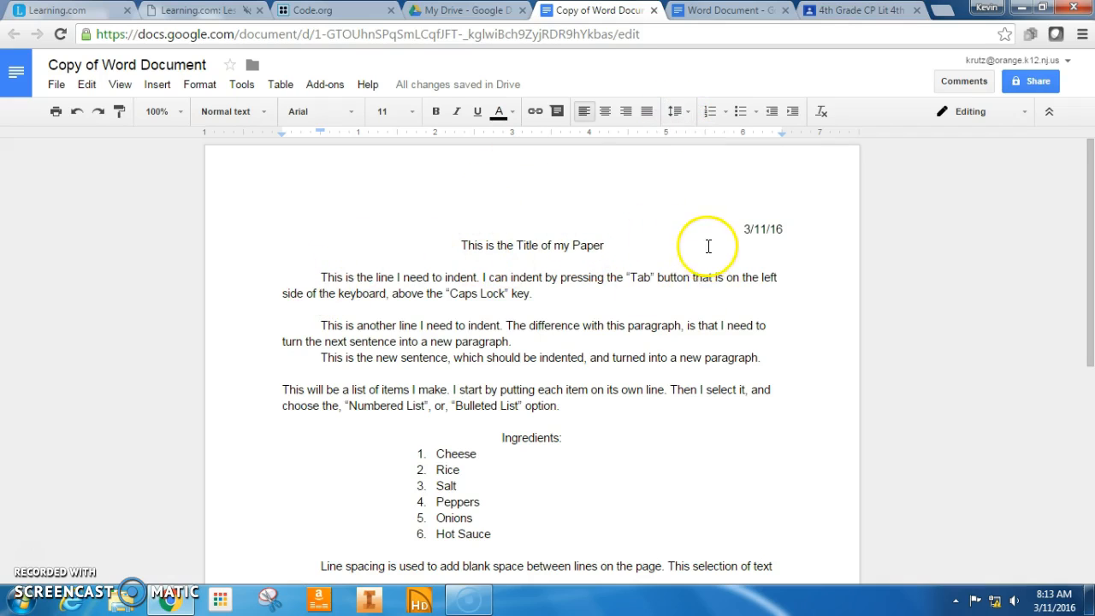
left_click(616, 228)
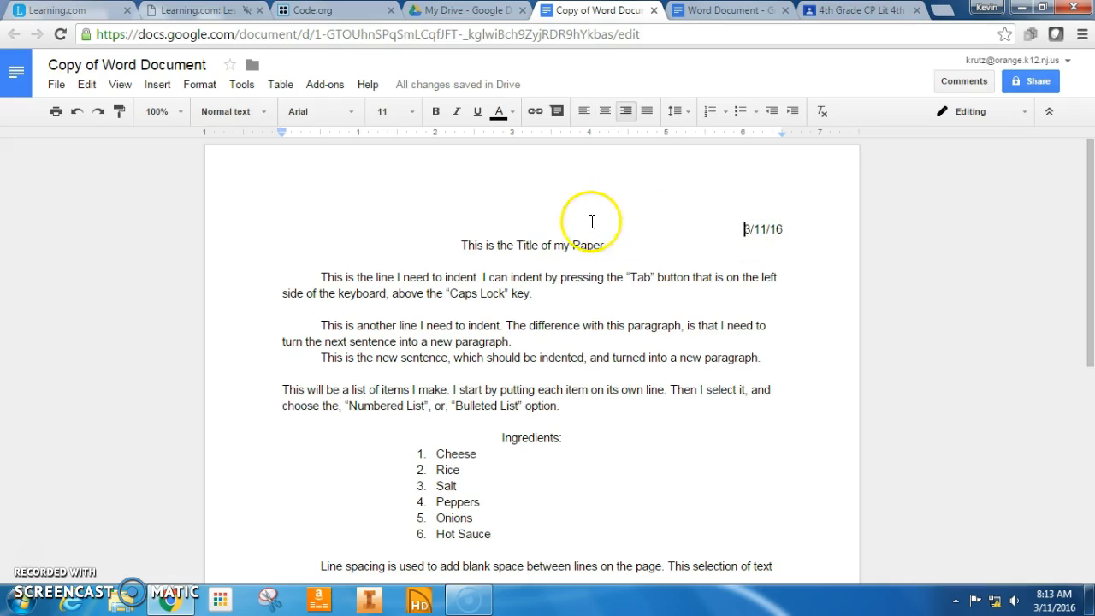
left_click(317, 278)
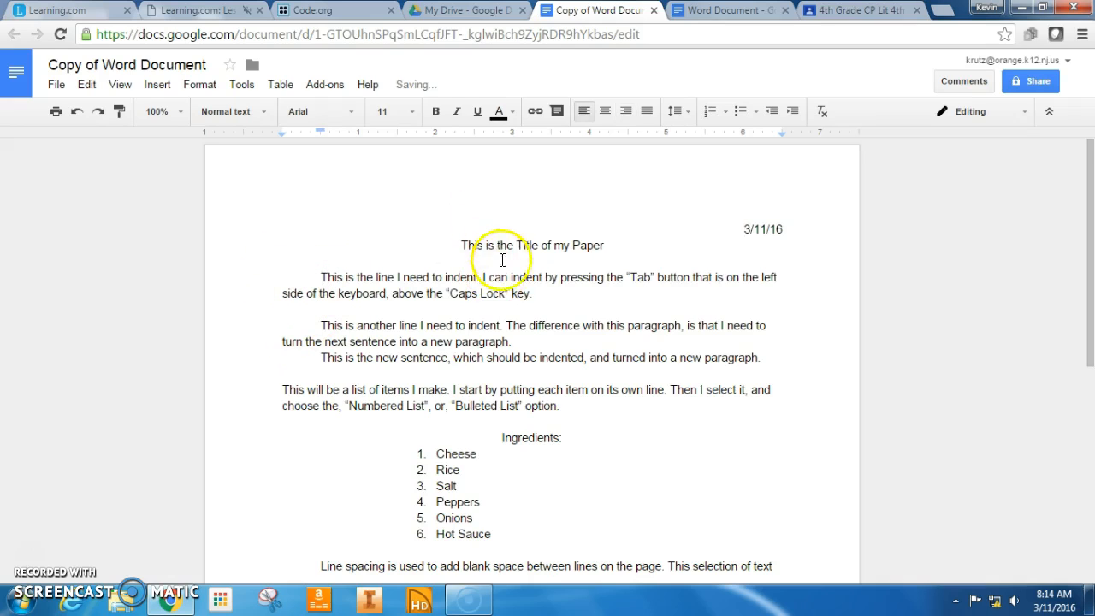
left_click(503, 326)
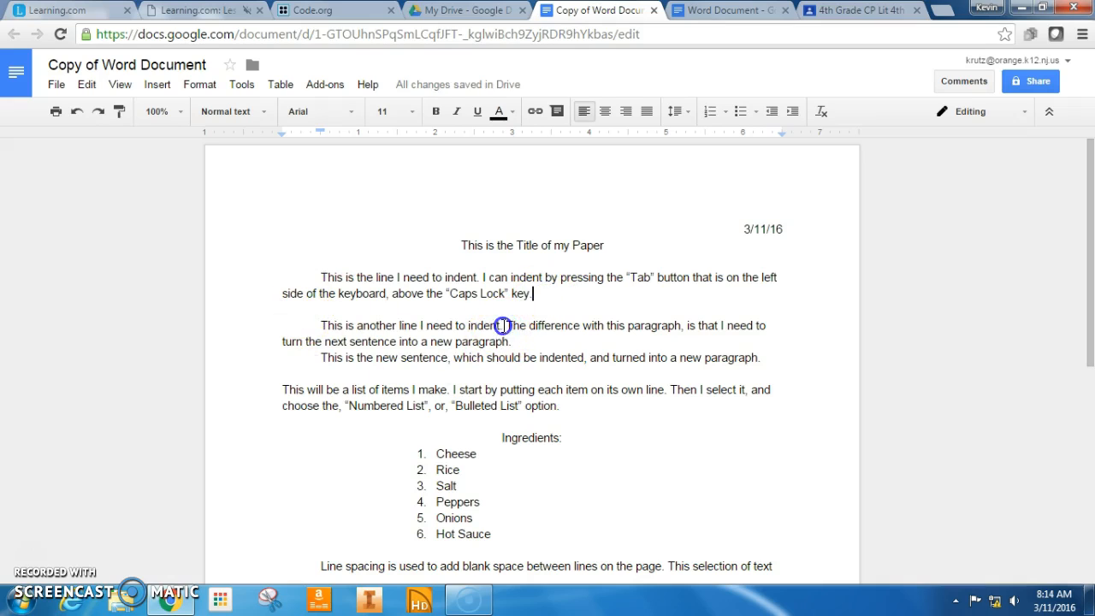
key("Return")
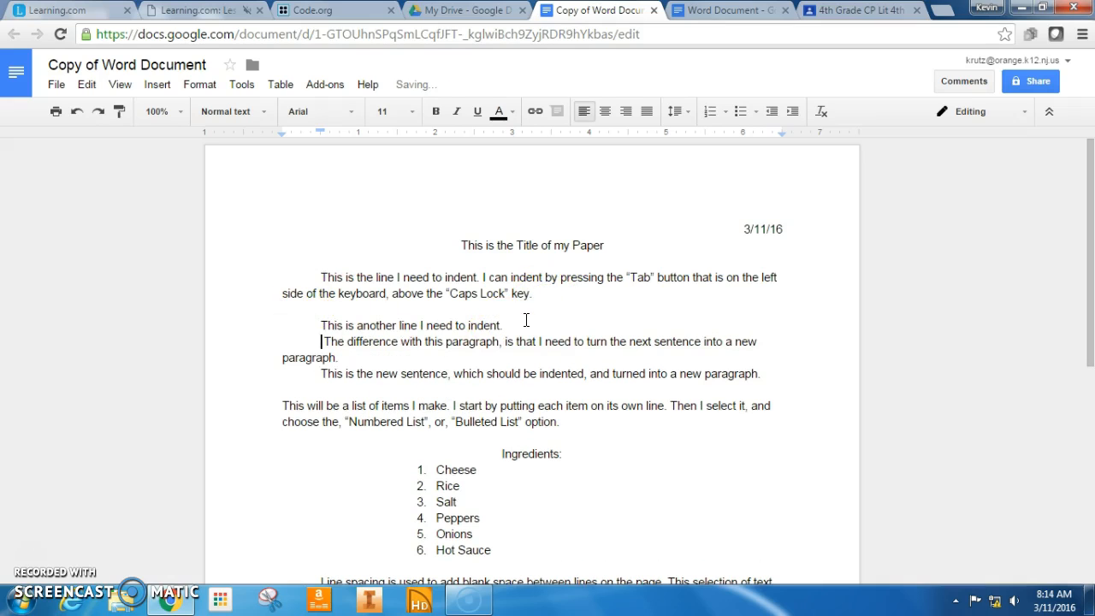
key("BackSpace")
key("BackSpace")
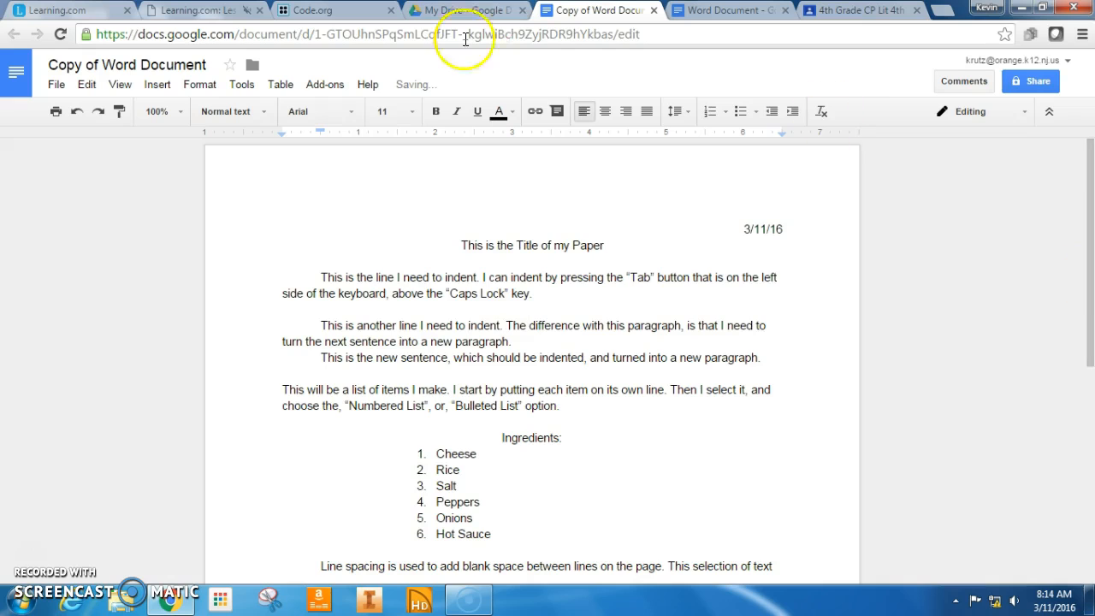
Highlight all six items of the numbered ingredients list, from Cheese to Hot Sauce.
scroll(609, 265, "down", 2)
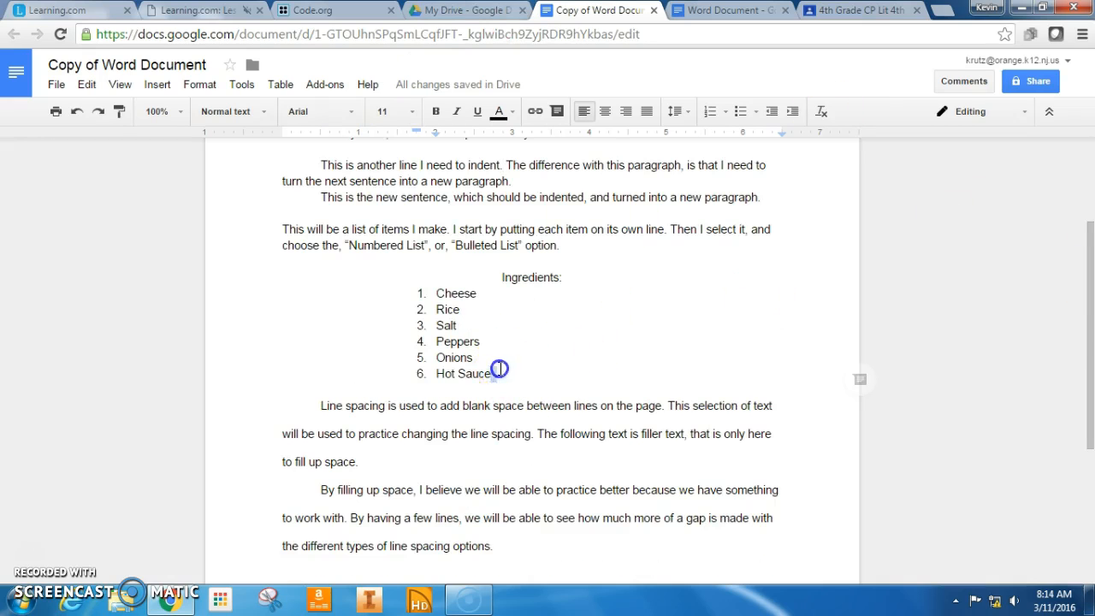
left_click_drag(493, 375, 408, 293)
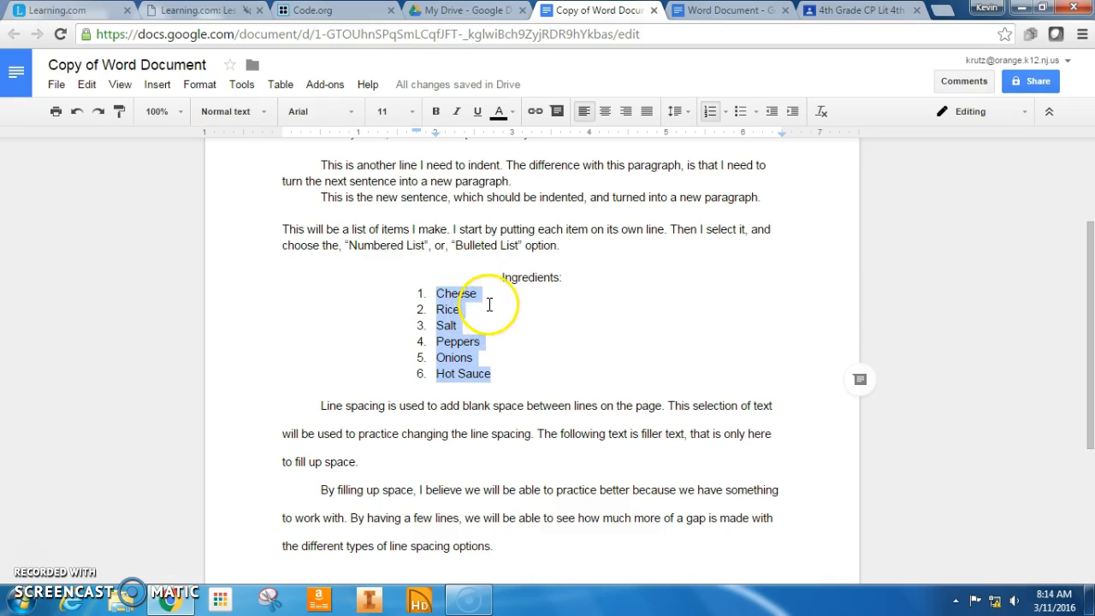
left_click(741, 112)
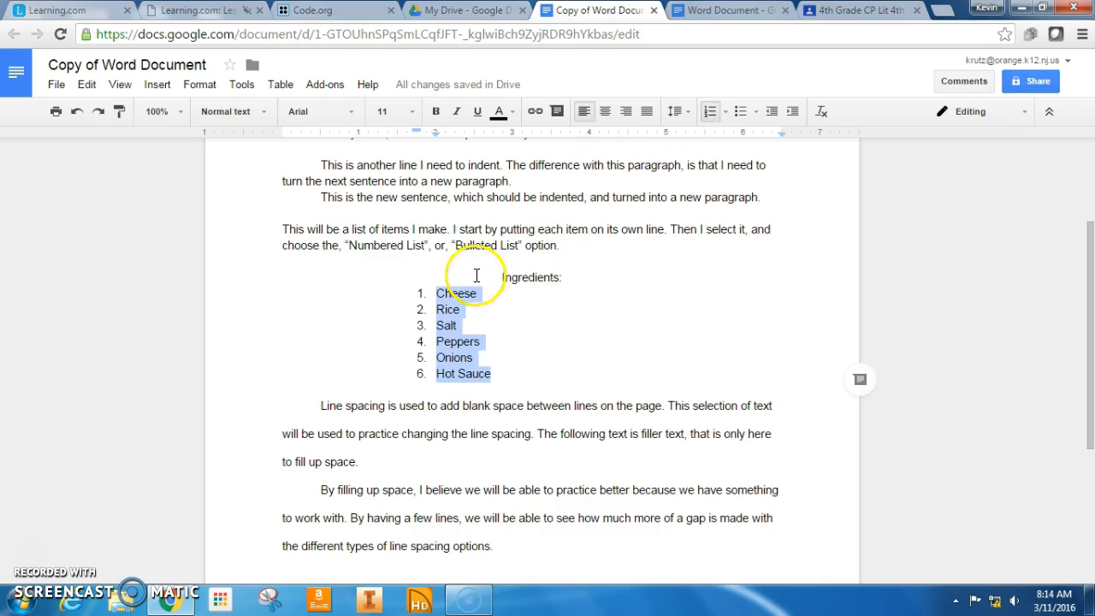
Go through the double-spaced paragraphs to the end of the last sentence, "line spacing options".
left_click(336, 406)
scroll(394, 540, "down", 2)
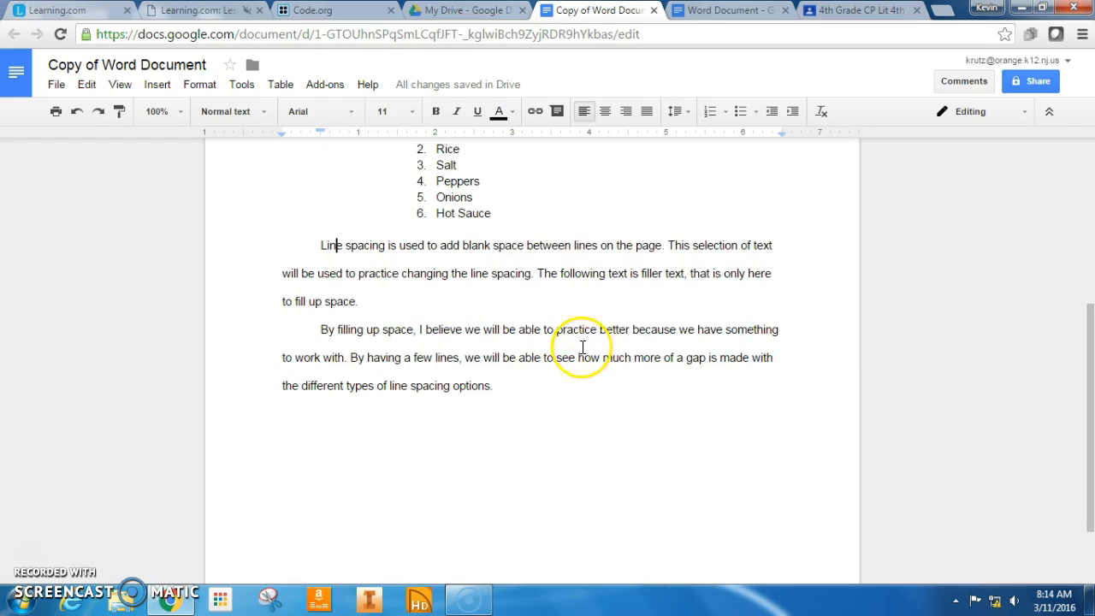
left_click(540, 383)
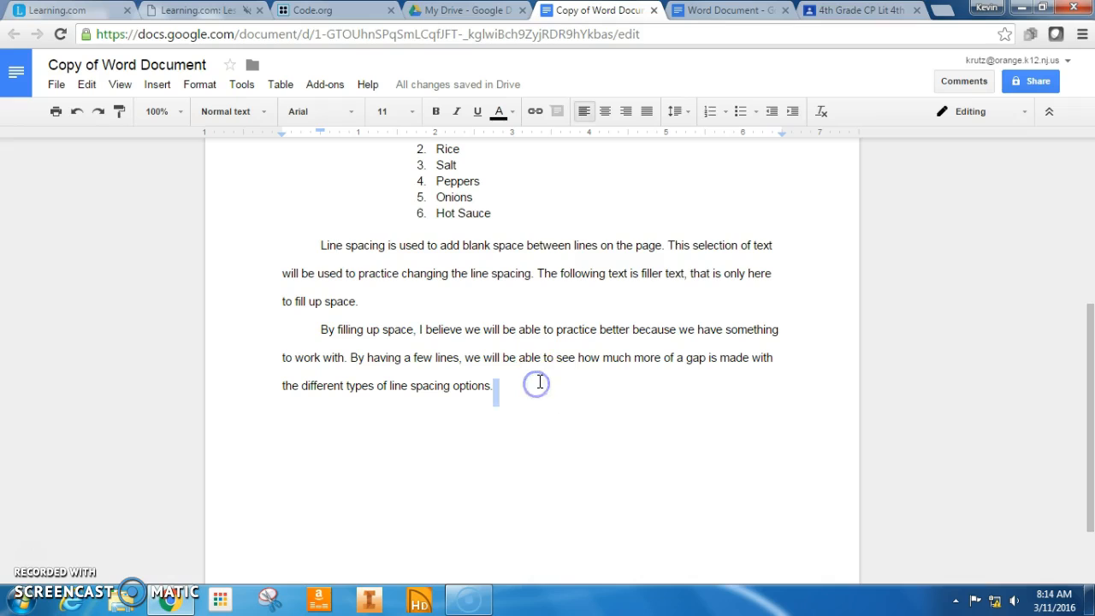